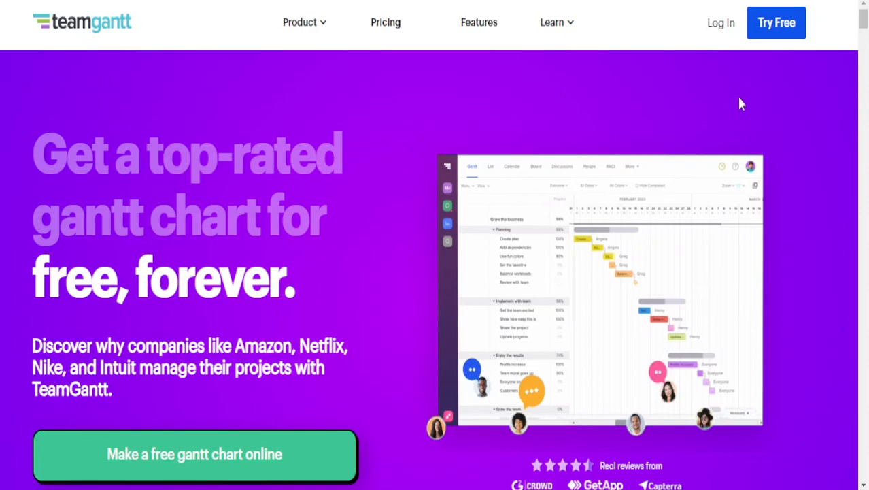
# Step: Start the free online gantt chart sign-up and enter the project owner's full name
pyautogui.click(276, 454)
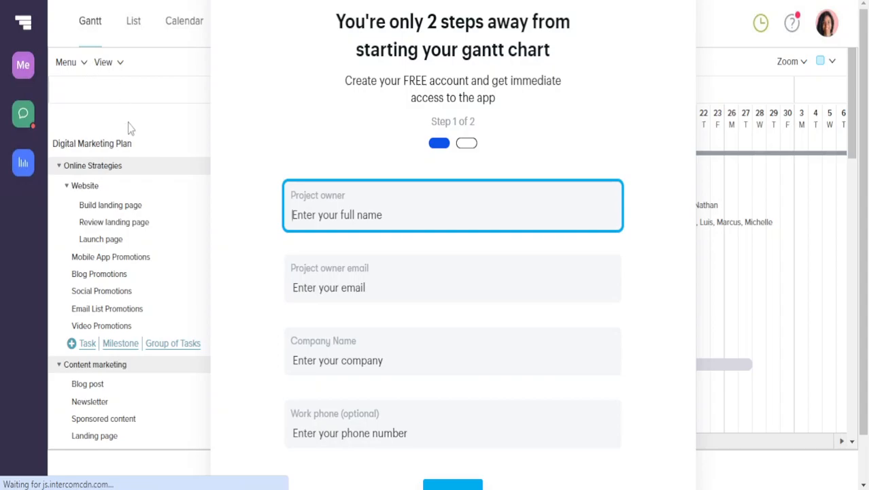
pyautogui.scroll(-1, 128, 125)
pyautogui.scroll(1, 109, 148)
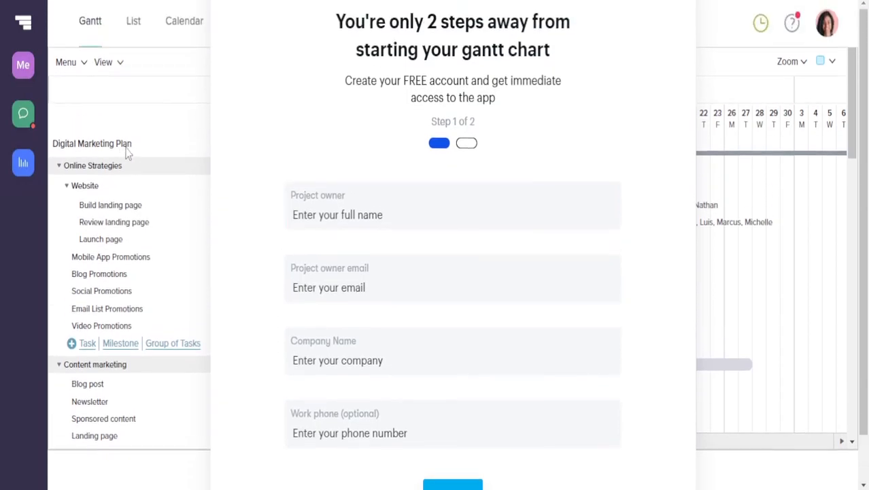
pyautogui.scroll(-1, 473, 170)
pyautogui.click(444, 163)
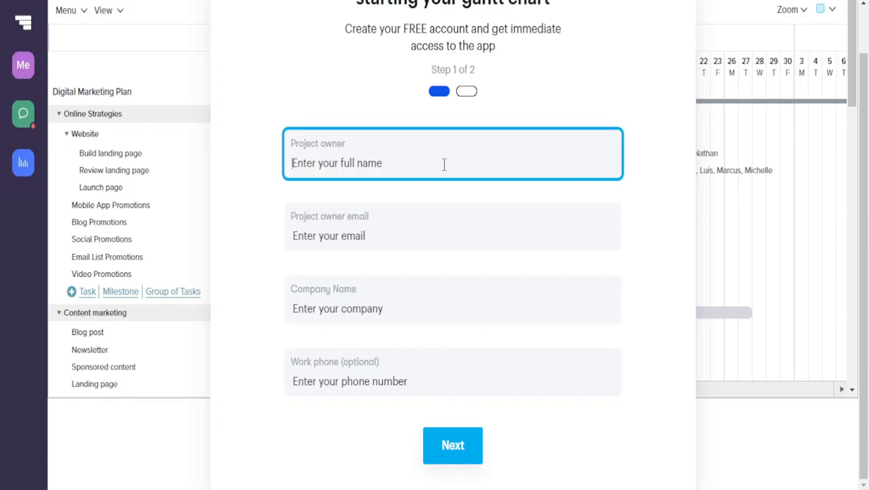
pyautogui.write('Ned Tech')
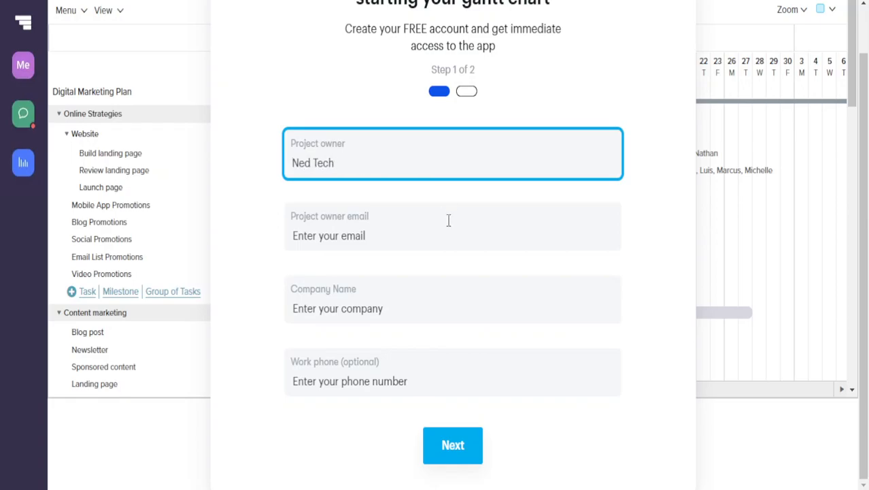
# Step: Enter the project owner's email address in the sign-up form
pyautogui.click(443, 232)
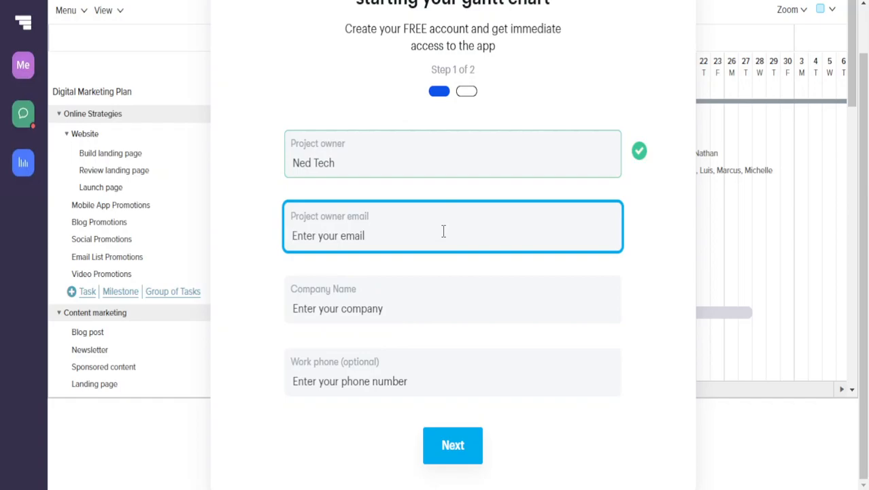
pyautogui.write('peterau')
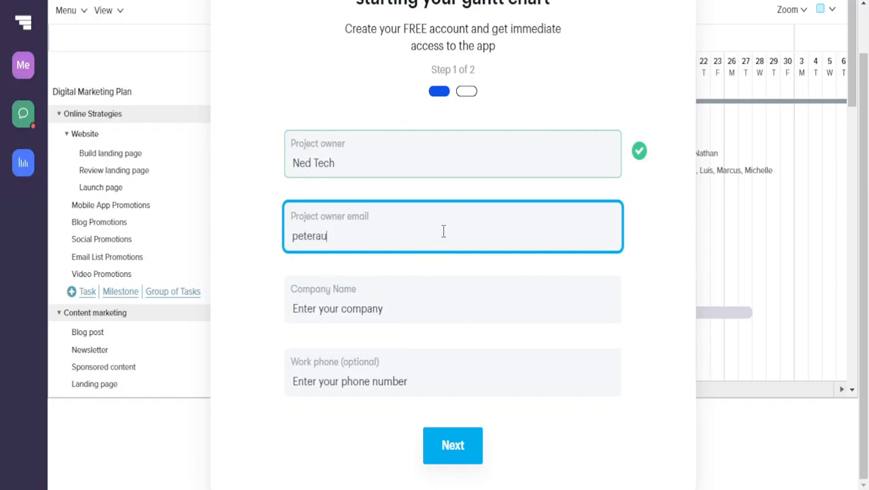
pyautogui.press('BackSpace')
pyautogui.press('BackSpace')
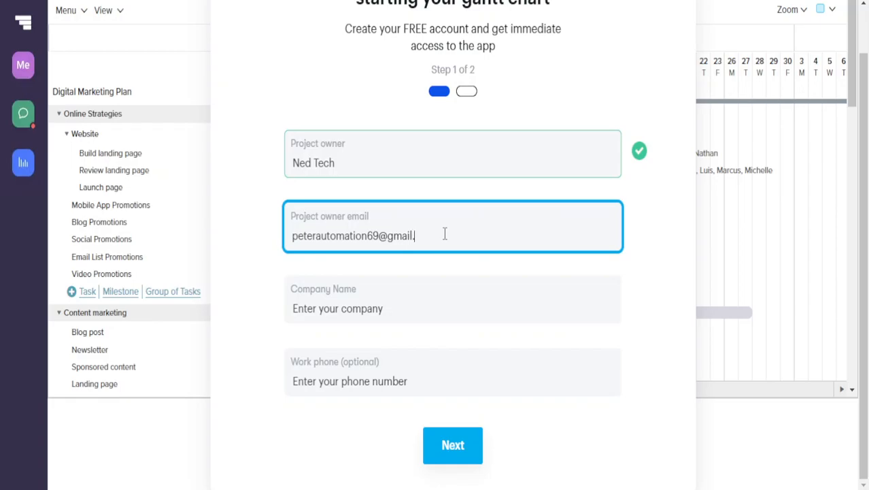
# Step: Enter "Ned Tech" as the company name and continue to the second sign-up step without a work phone
pyautogui.click(373, 308)
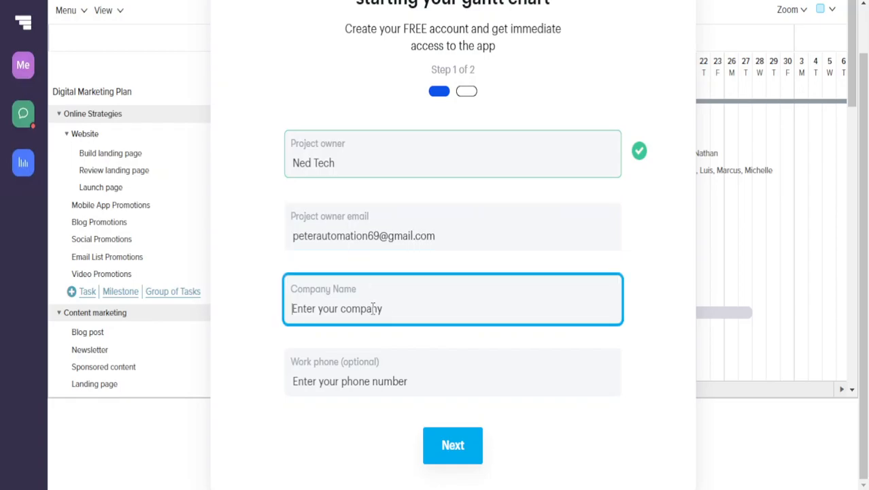
pyautogui.write('Ned Tech')
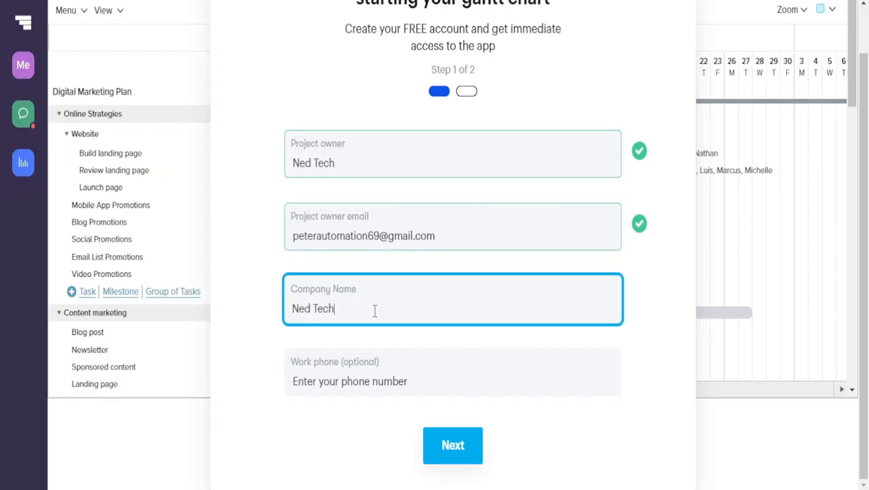
pyautogui.click(344, 365)
pyautogui.click(468, 445)
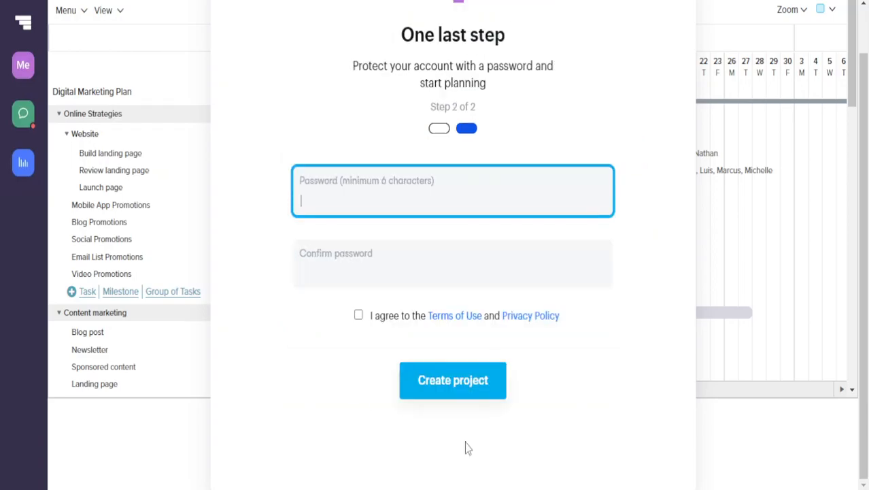
# Step: Enter and confirm the account password, agree to the Terms of Use and Privacy Policy, and create the project
pyautogui.click(391, 201)
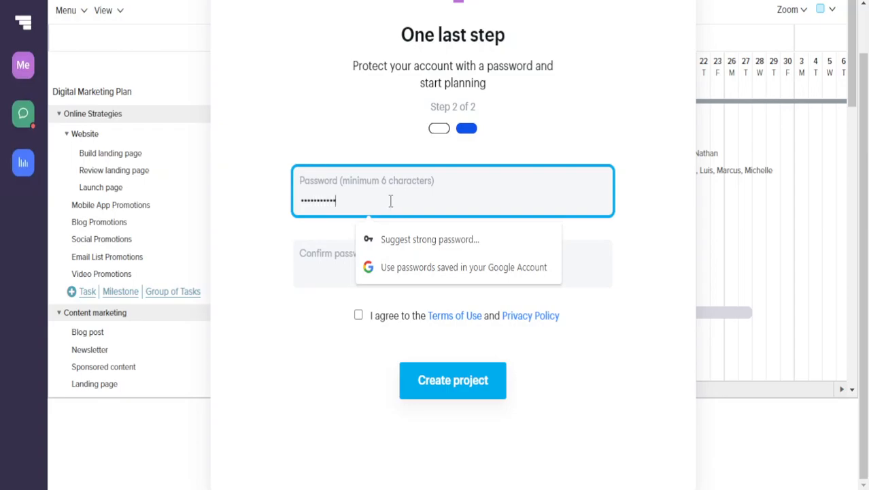
pyautogui.click(334, 275)
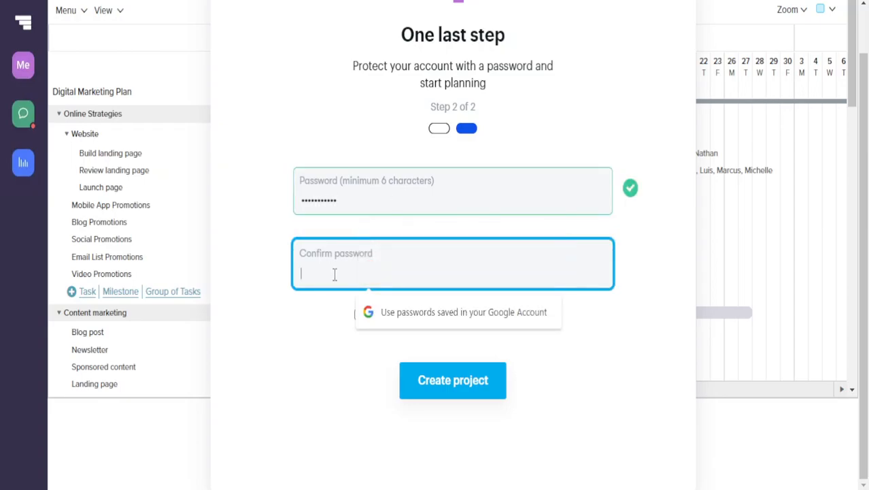
pyautogui.write('••••')
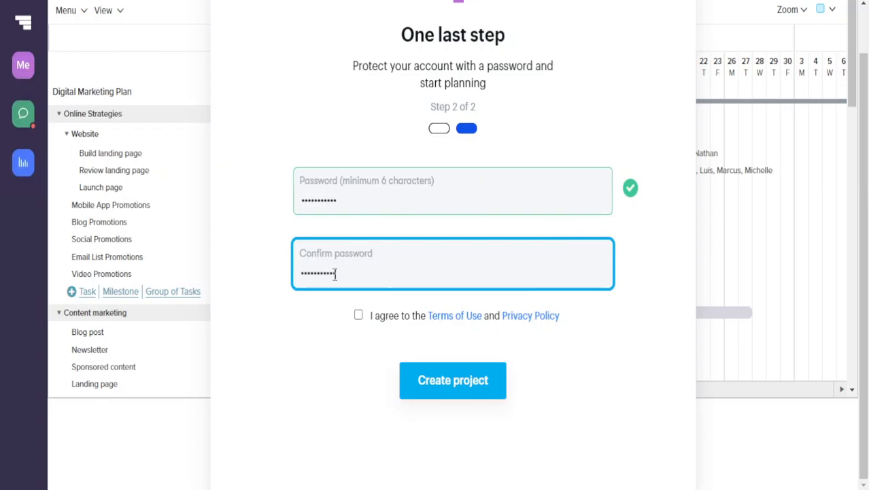
pyautogui.click(358, 315)
pyautogui.click(429, 371)
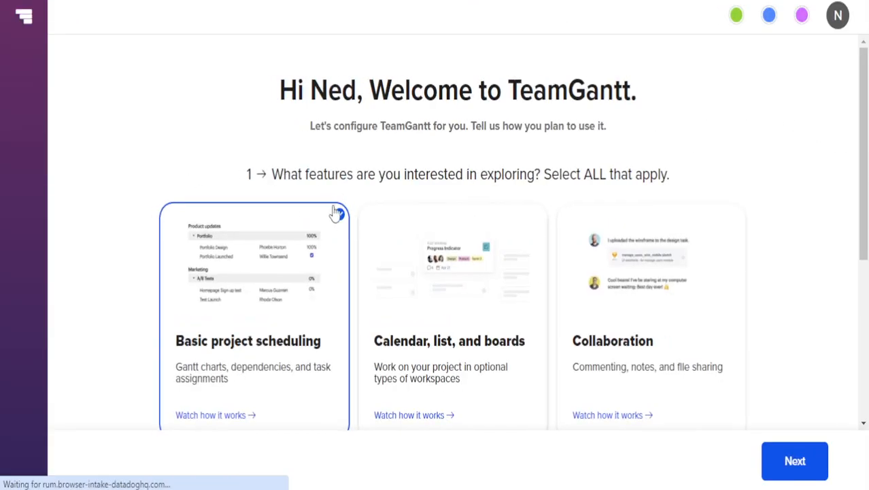
# Step: Dismiss the browser's offer to save the password
pyautogui.scroll(-3, 564, 247)
pyautogui.scroll(3, 603, 306)
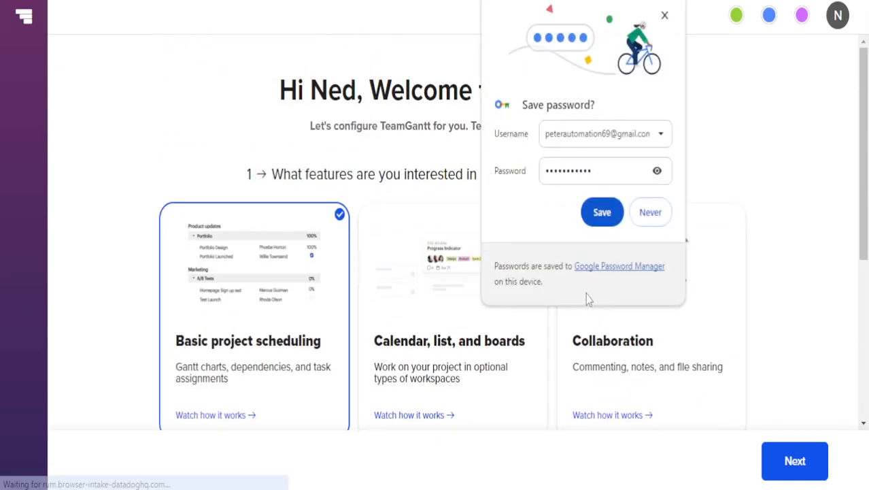
pyautogui.click(665, 15)
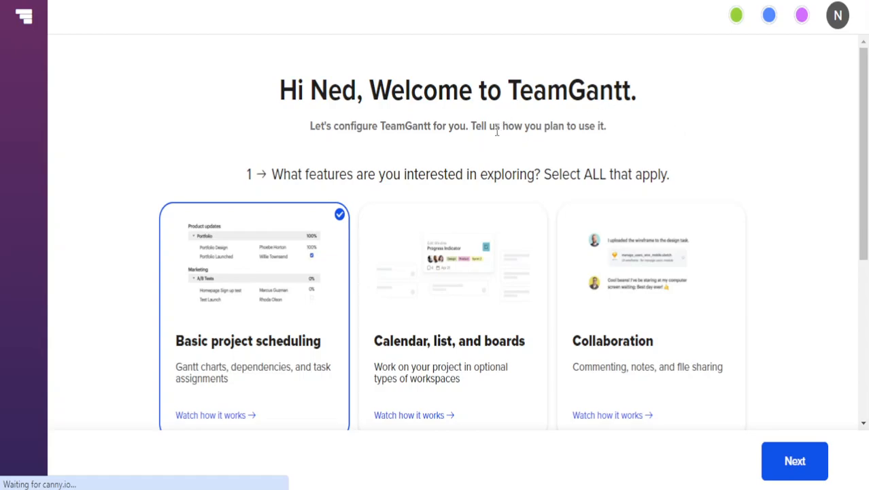
# Step: Select Collaboration among the features to explore and continue to the second setup question
pyautogui.scroll(-1, 307, 204)
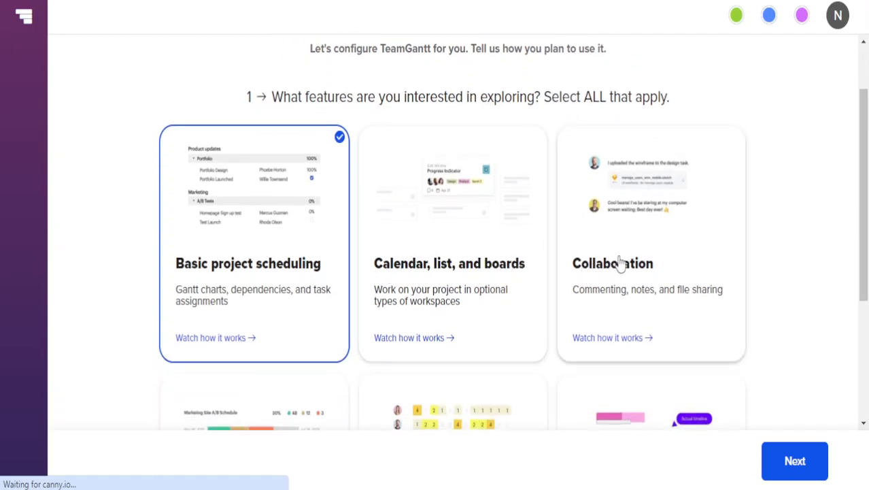
pyautogui.scroll(-3, 614, 266)
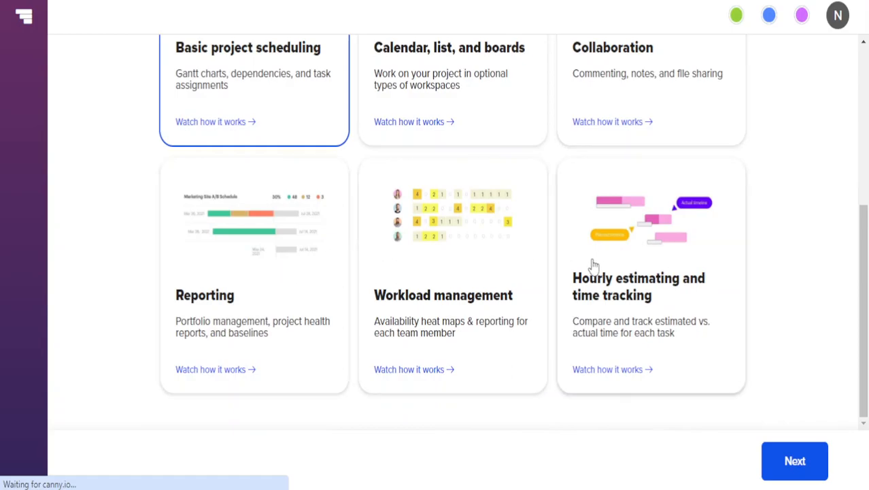
pyautogui.scroll(2, 592, 262)
pyautogui.click(610, 160)
pyautogui.click(203, 161)
pyautogui.click(789, 461)
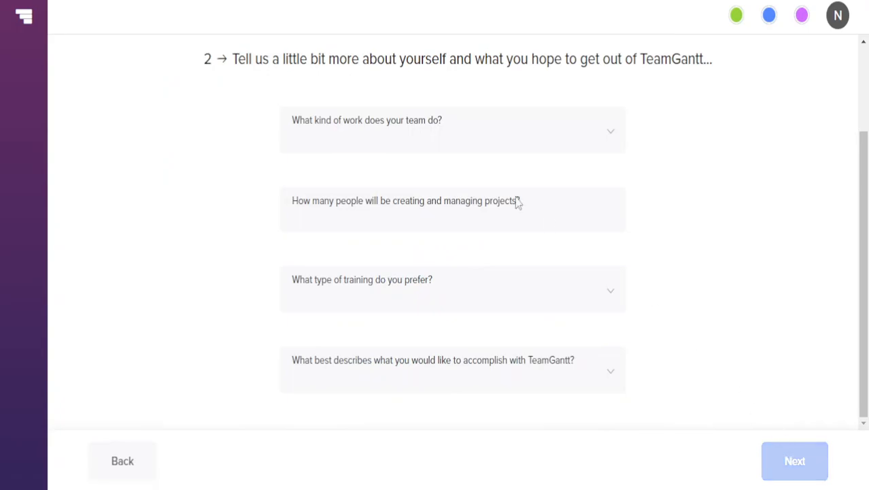
pyautogui.click(485, 136)
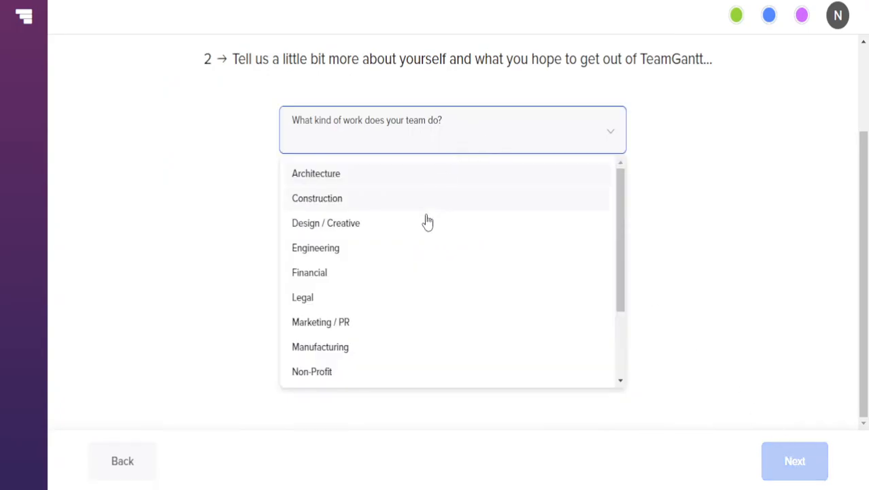
pyautogui.scroll(-1, 437, 297)
pyautogui.click(797, 267)
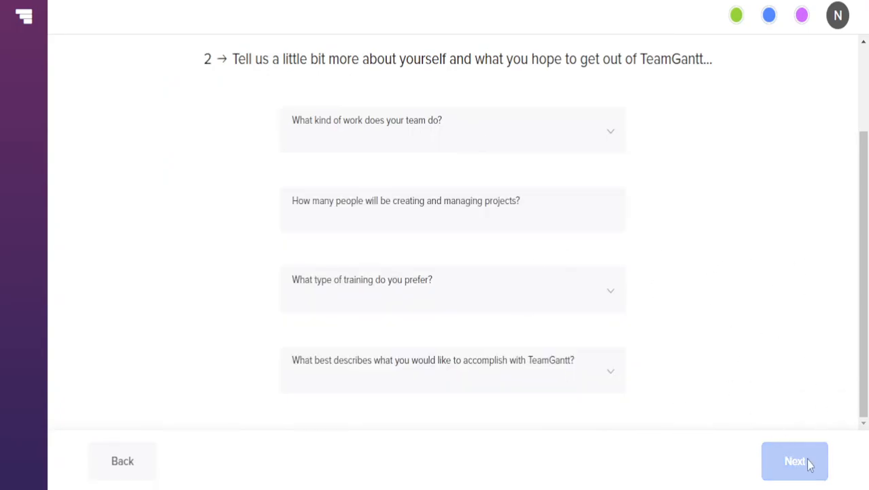
# Step: Set the team's kind of work to Non-Profit and the number of people creating and managing projects to 67
pyautogui.click(463, 136)
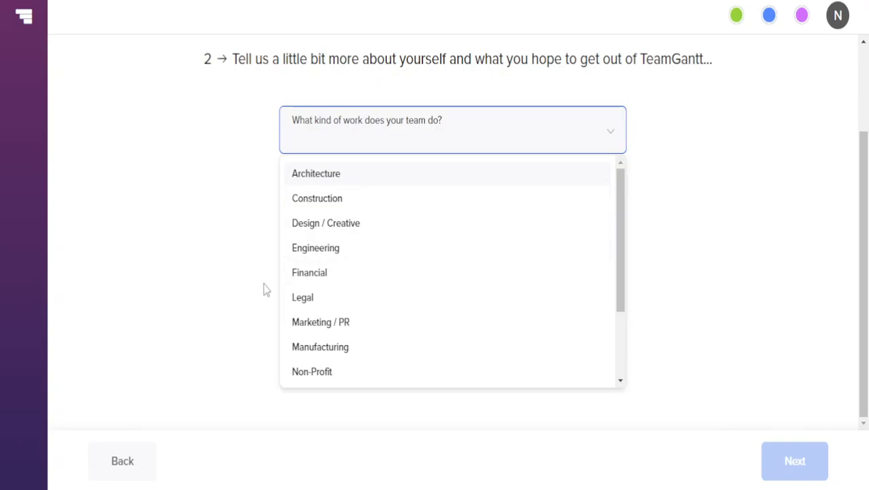
pyautogui.scroll(-3, 388, 204)
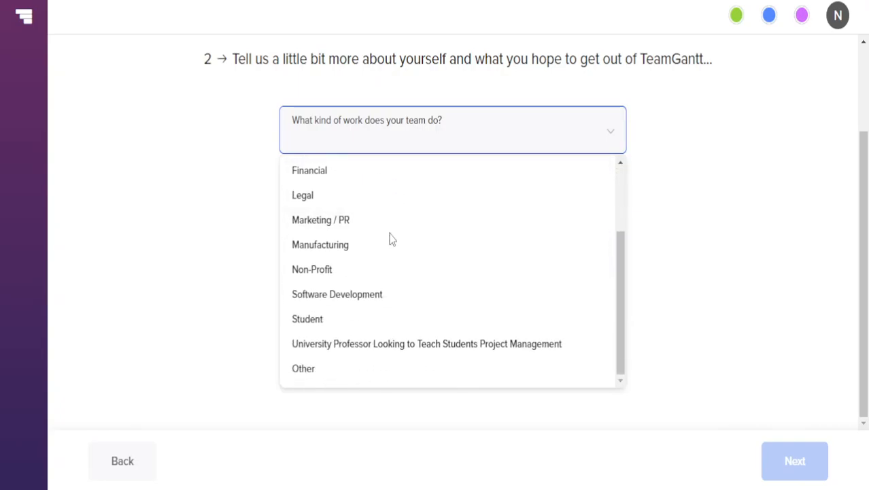
pyautogui.click(353, 271)
pyautogui.click(371, 216)
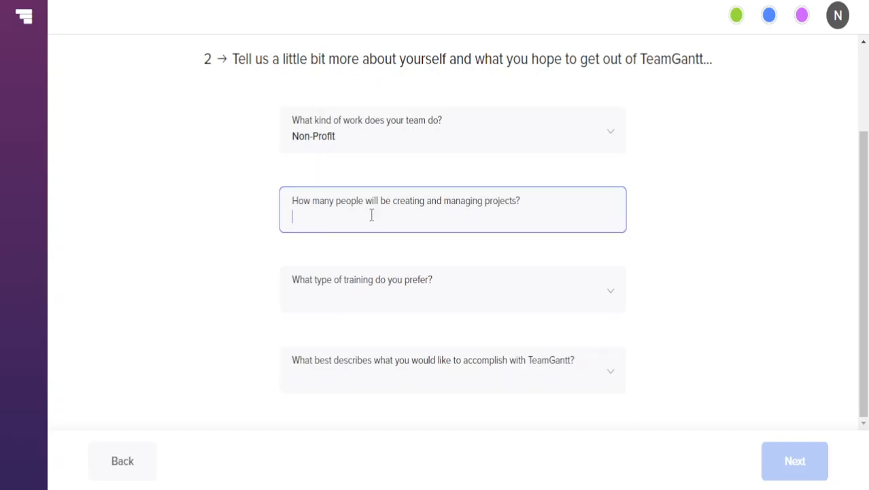
pyautogui.write('6')
# Step: Choose Self-guided training and "I'm not sure yet" as the intended accomplishment, and continue to the plan choice
pyautogui.click(413, 298)
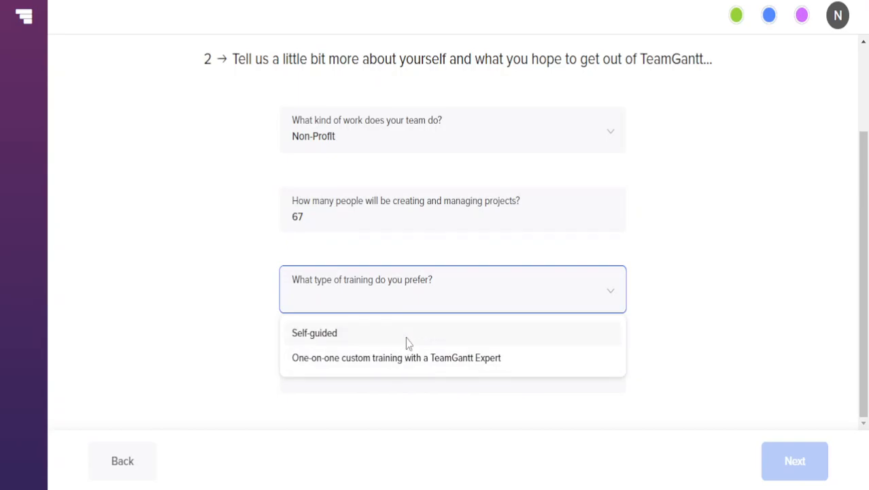
pyautogui.click(406, 336)
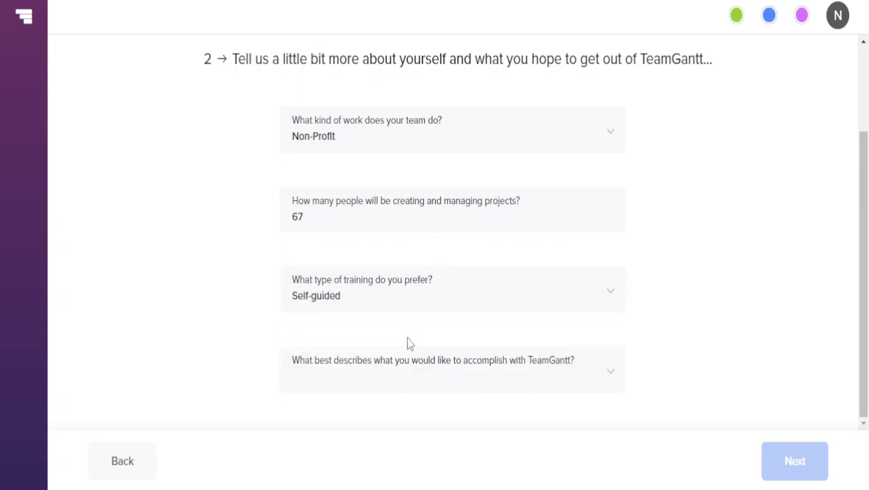
pyautogui.click(385, 385)
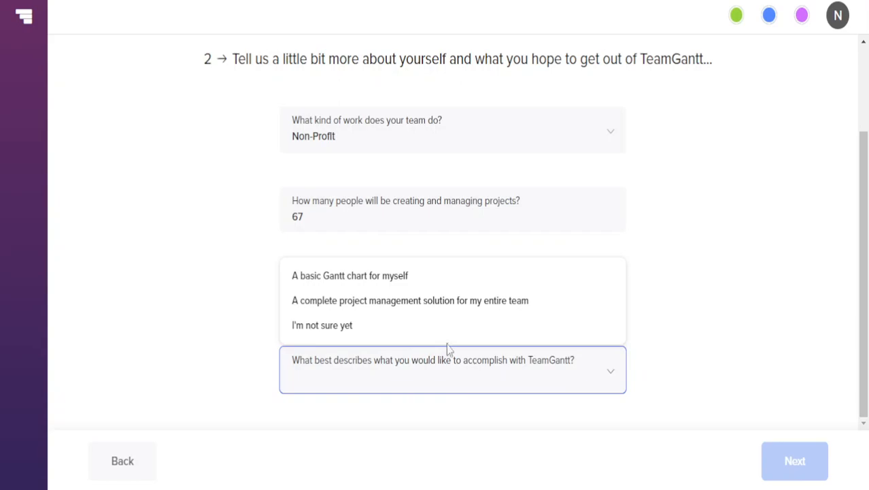
pyautogui.click(400, 328)
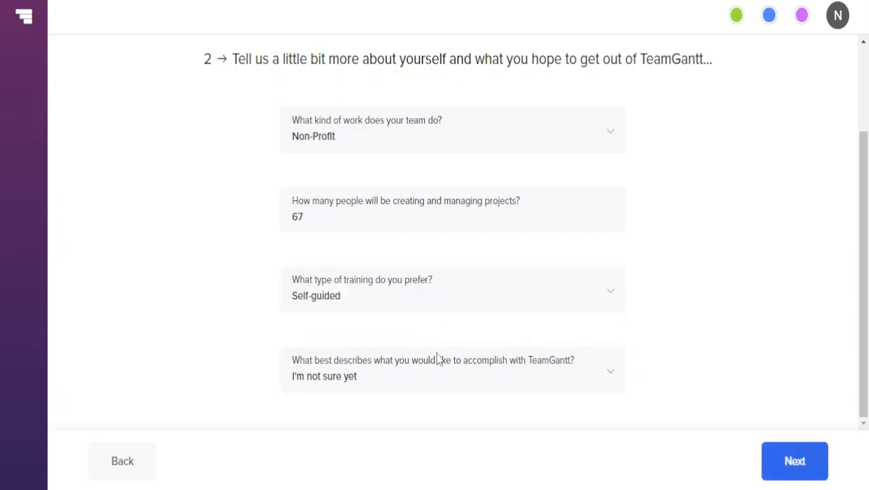
pyautogui.click(773, 461)
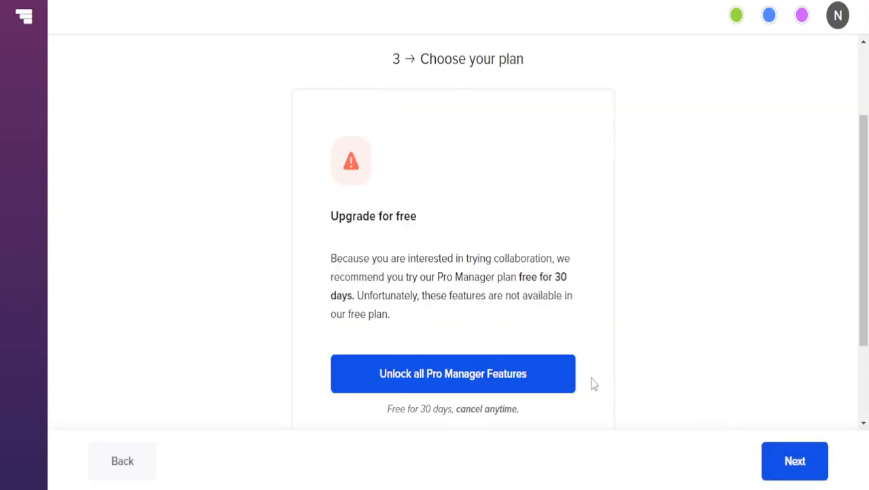
# Step: Examine the Pro Manager upgrade offer and the subscription's plans, manager count and billing cycles, and return to the plan choice
pyautogui.scroll(-2, 544, 345)
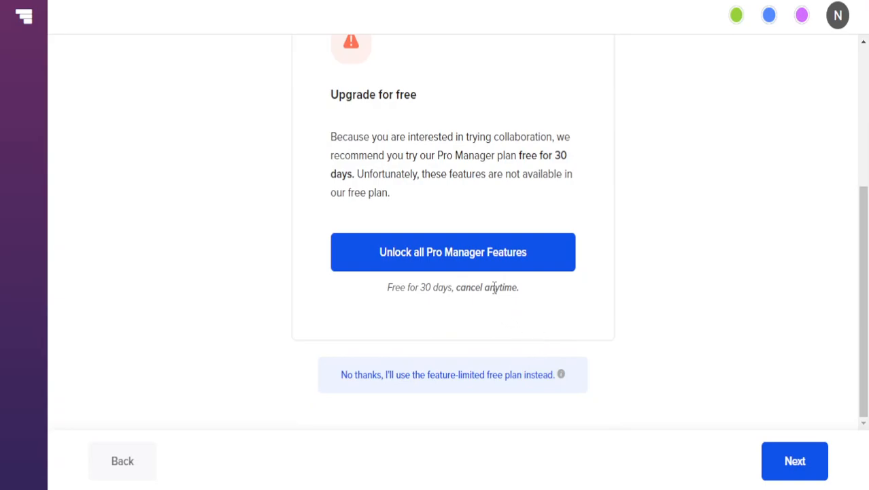
pyautogui.scroll(1, 573, 331)
pyautogui.scroll(-1, 568, 330)
pyautogui.click(771, 466)
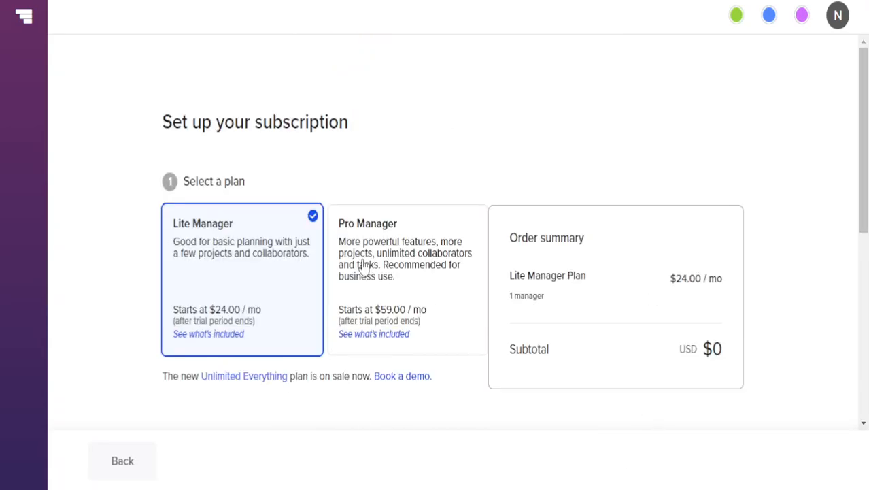
pyautogui.scroll(-5, 523, 184)
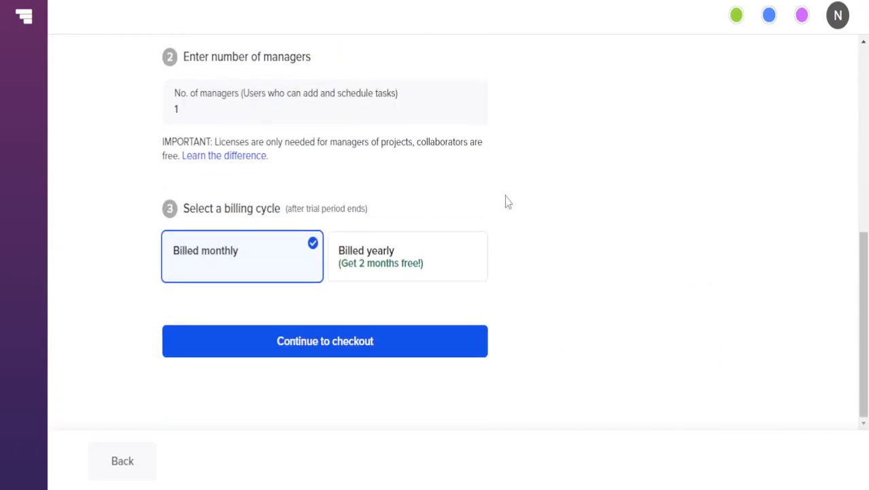
pyautogui.scroll(5, 373, 343)
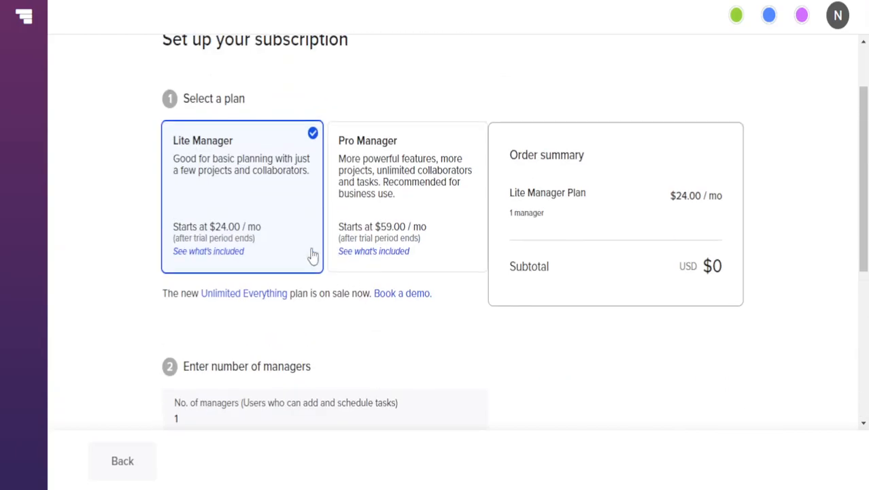
pyautogui.scroll(-1, 369, 289)
pyautogui.scroll(-4, 370, 289)
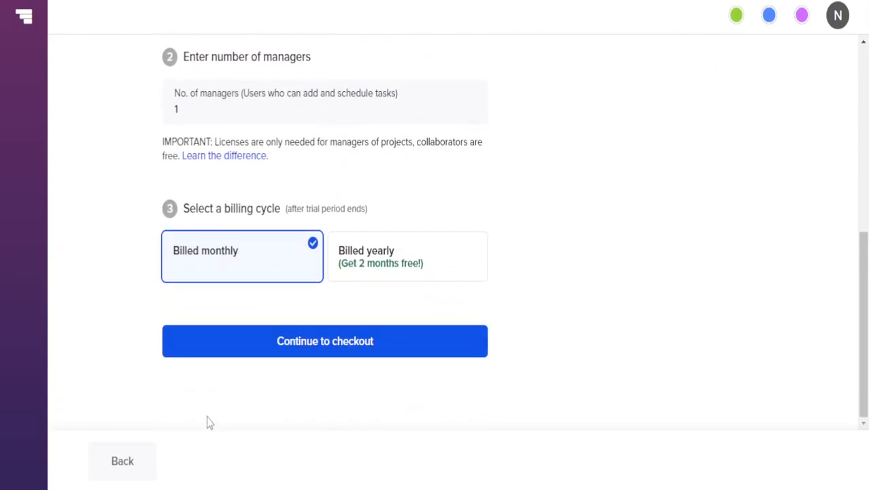
pyautogui.click(110, 478)
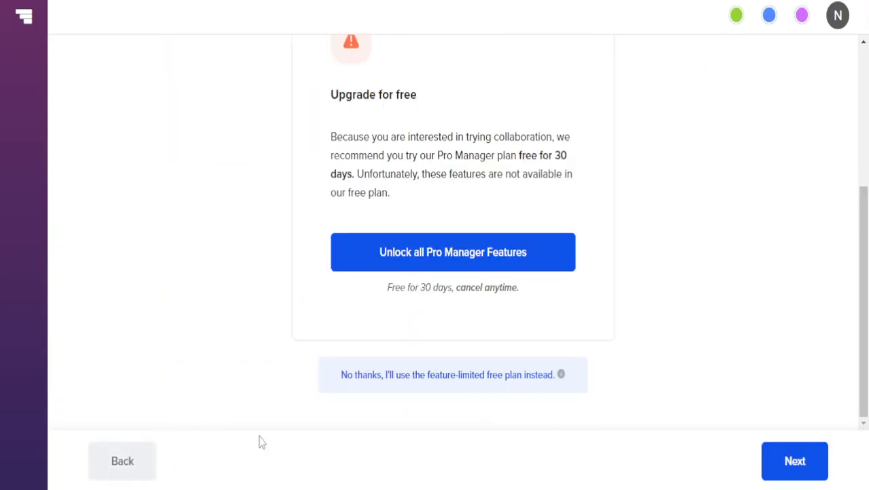
# Step: Decline the Pro Manager trial in favour of the feature-limited free plan and name the new project Ned Help
pyautogui.click(423, 375)
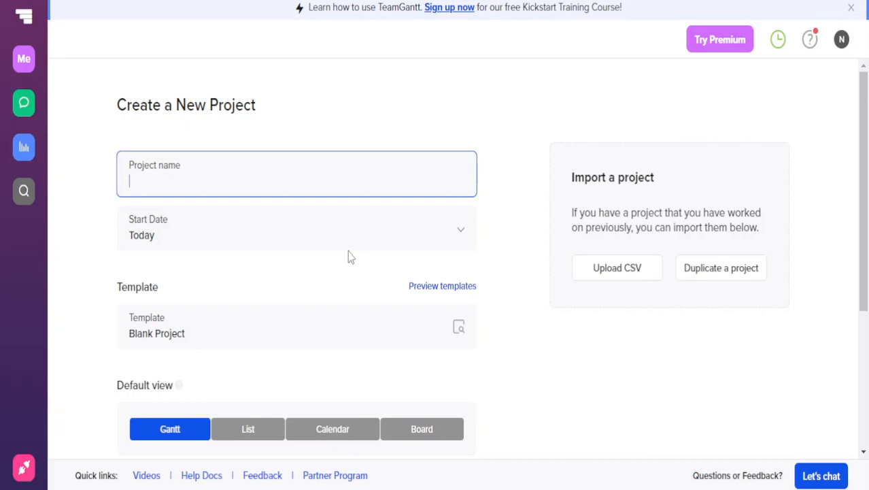
pyautogui.hotkey('ctrl', 't')
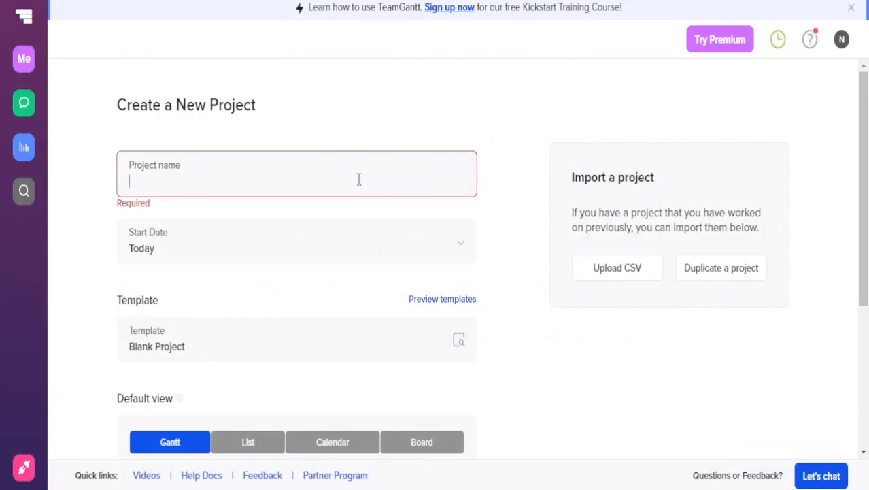
pyautogui.write('Ned Help')
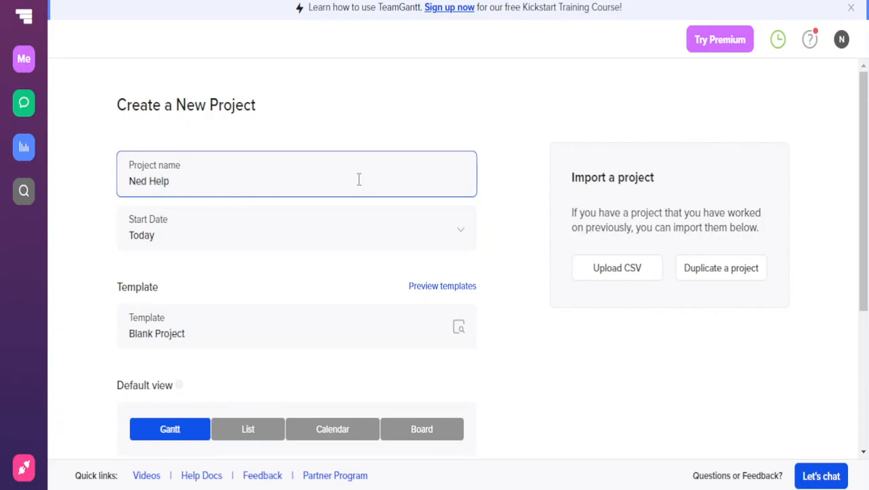
pyautogui.press('Tab')
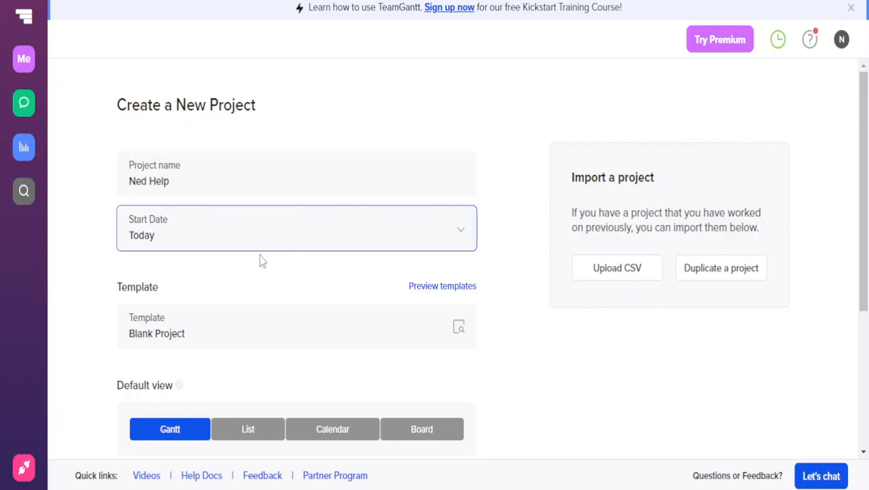
# Step: Open the project template chooser and examine the previews of the Basic Project and Get Started with TeamGantt templates
pyautogui.scroll(-4, 383, 278)
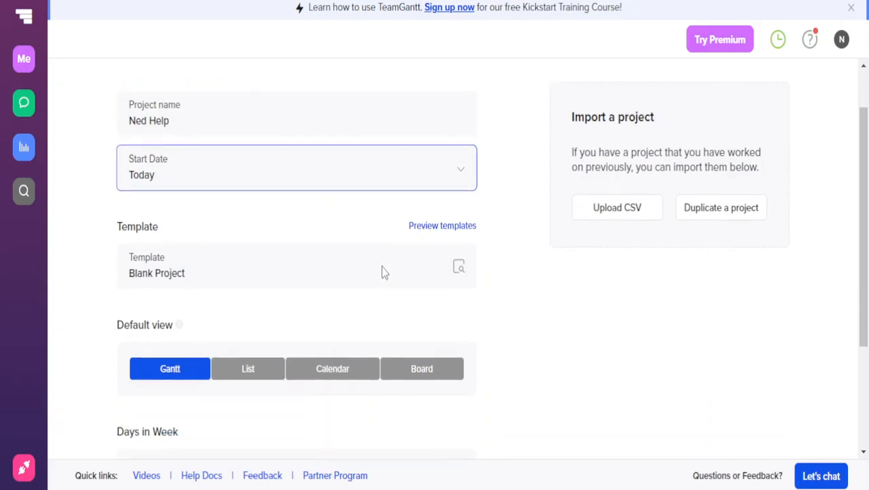
pyautogui.click(305, 119)
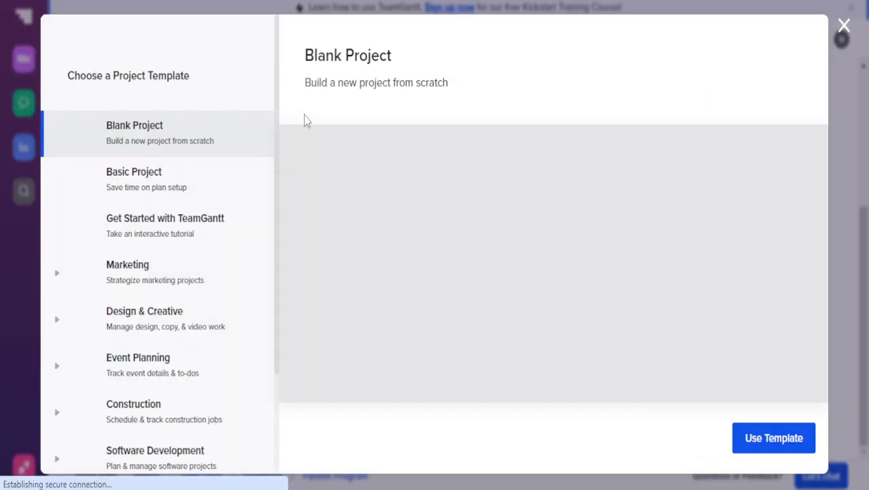
pyautogui.scroll(-2, 173, 218)
pyautogui.scroll(2, 178, 219)
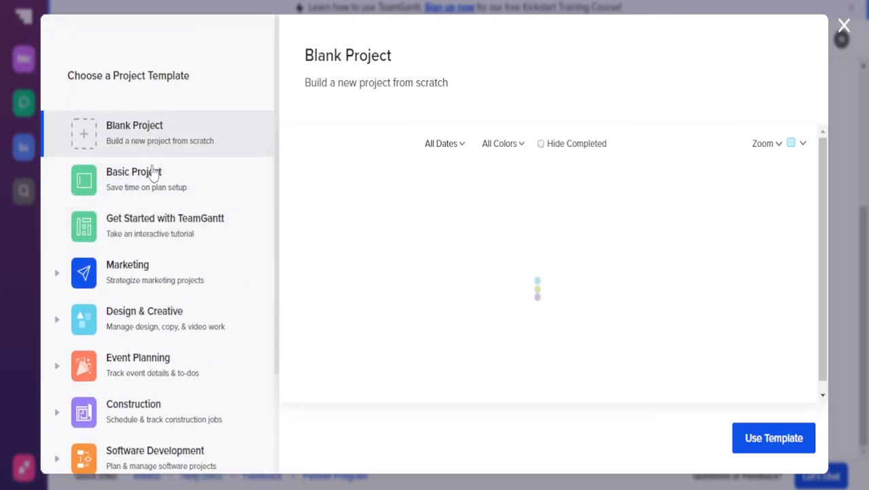
pyautogui.click(171, 194)
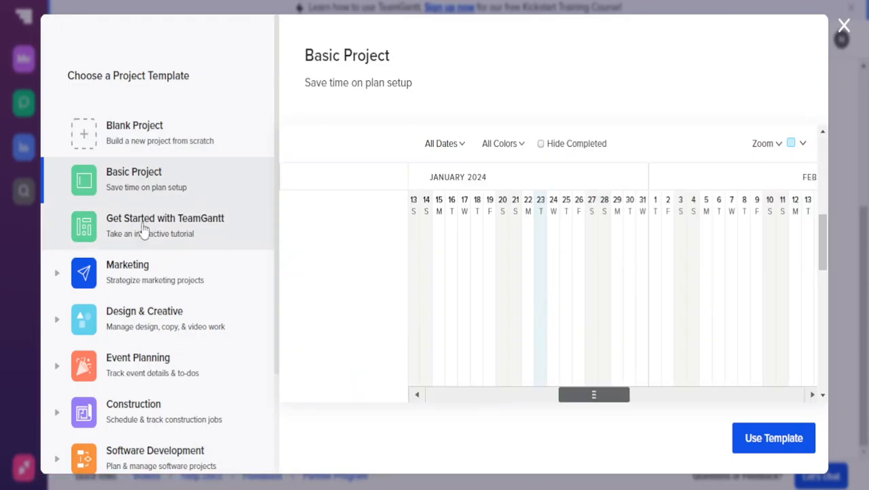
pyautogui.click(185, 240)
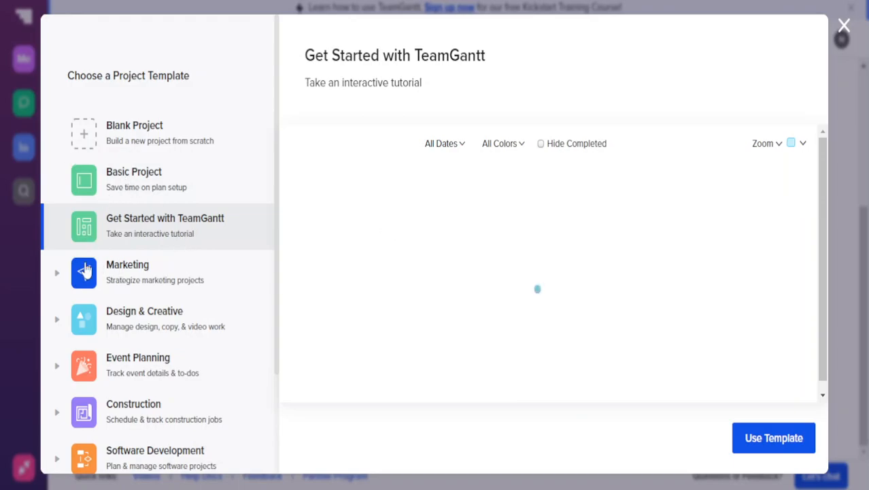
pyautogui.scroll(-10, 611, 279)
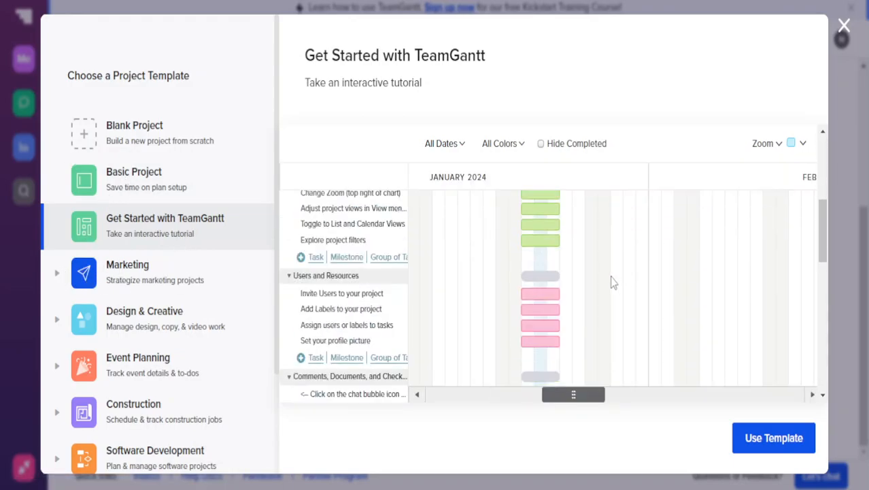
pyautogui.scroll(10, 606, 291)
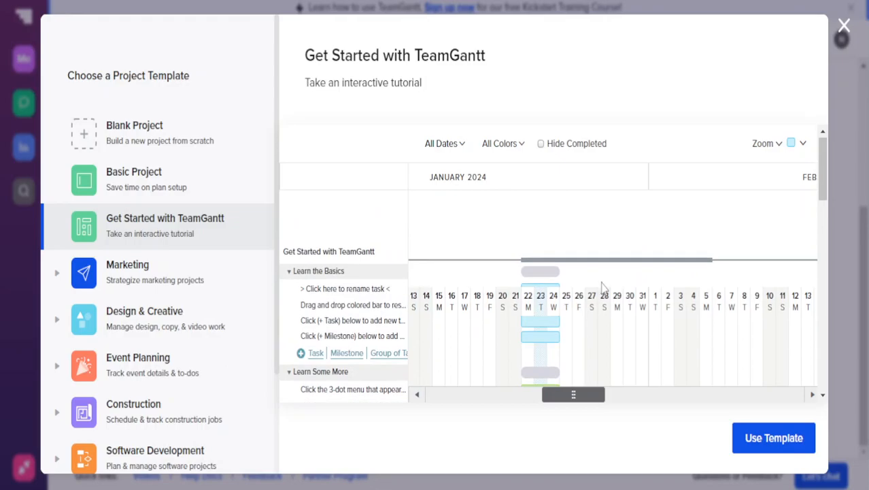
pyautogui.scroll(-5, 516, 292)
pyautogui.scroll(4, 517, 293)
pyautogui.scroll(1, 507, 292)
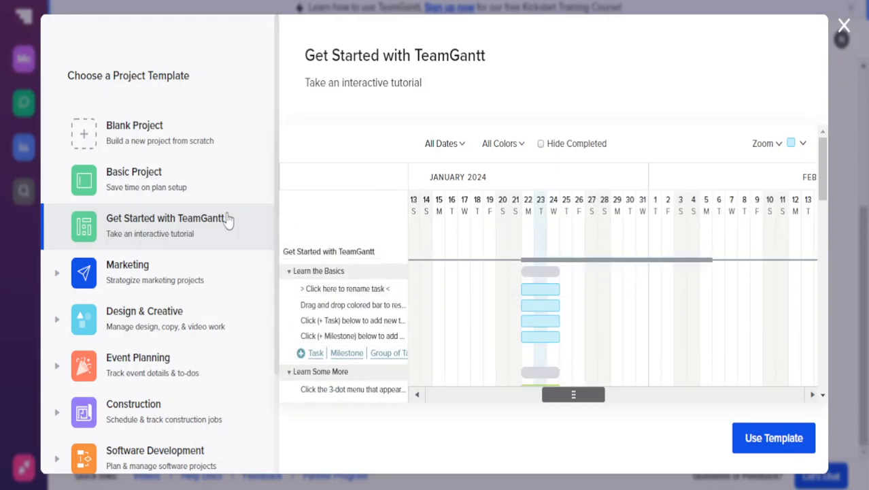
pyautogui.scroll(-2, 169, 279)
pyautogui.scroll(2, 170, 258)
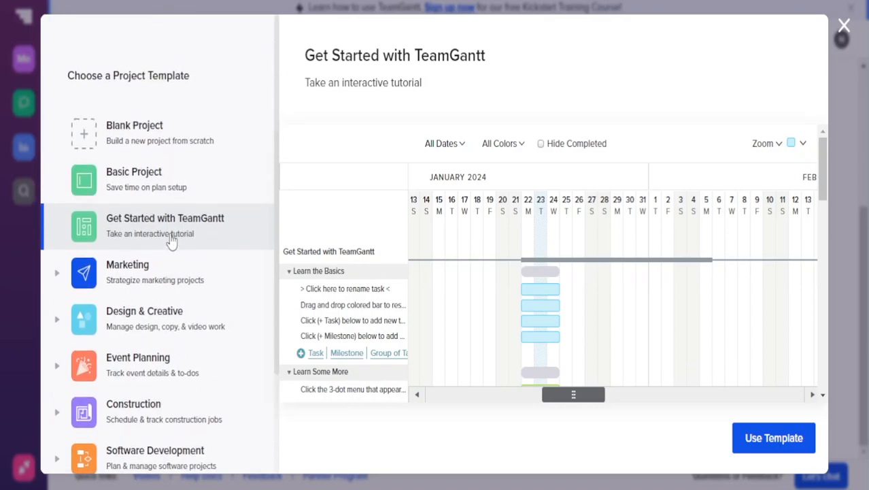
# Step: Preview the Digital Marketing Campaign template under Marketing and the Website Design Plan template under Design & Creative
pyautogui.click(165, 284)
pyautogui.click(166, 332)
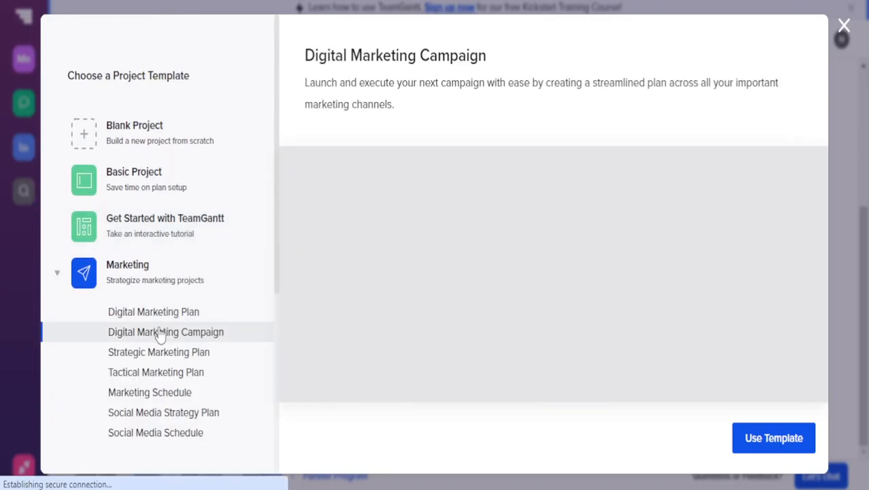
pyautogui.scroll(-1, 168, 354)
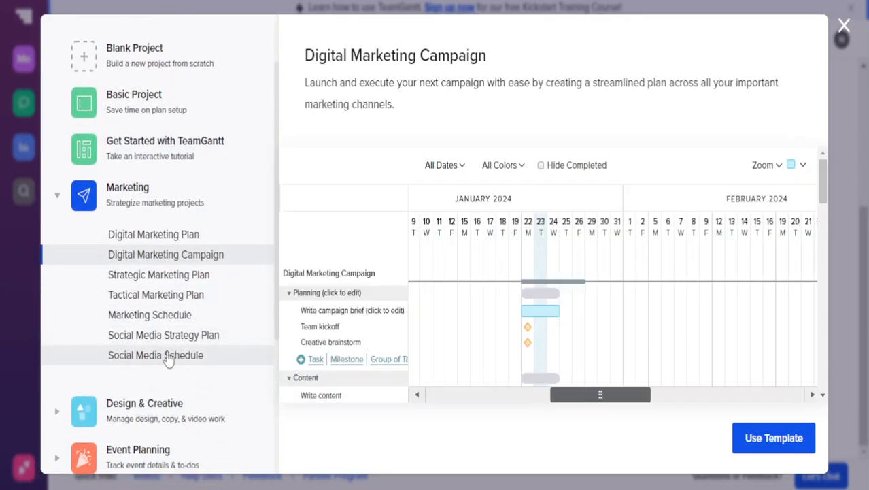
pyautogui.scroll(-2, 175, 365)
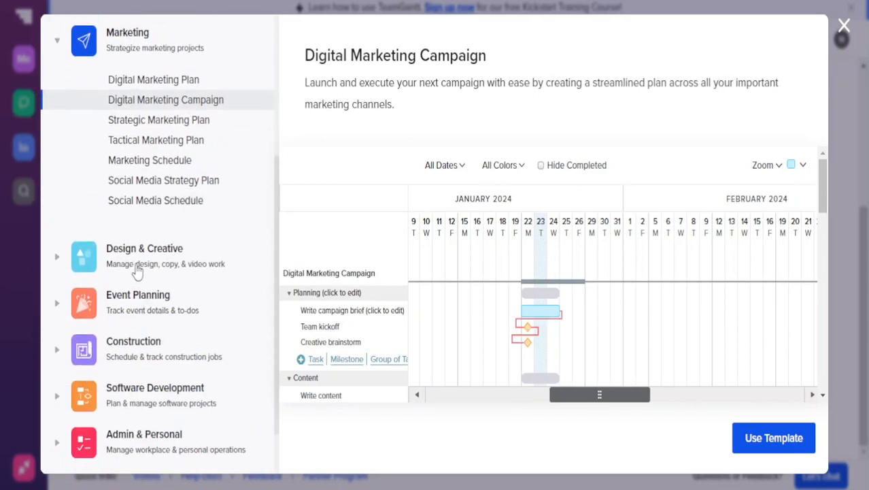
pyautogui.click(136, 270)
pyautogui.click(151, 356)
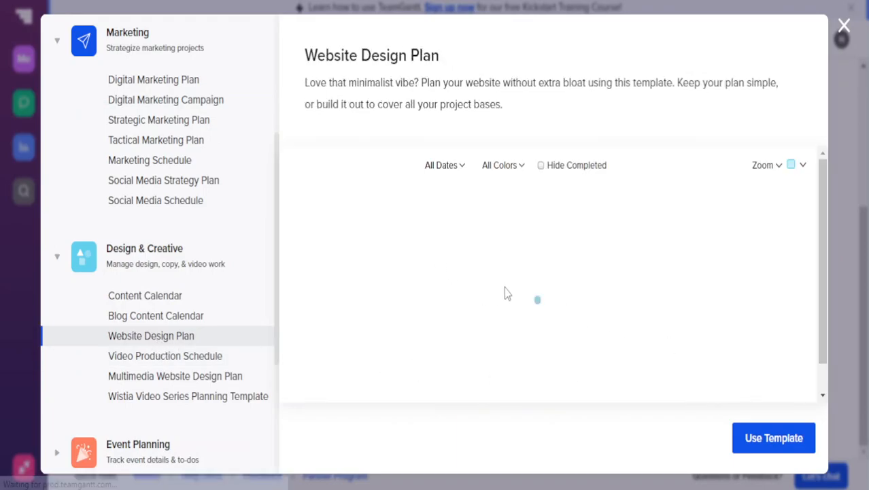
pyautogui.scroll(-10, 488, 288)
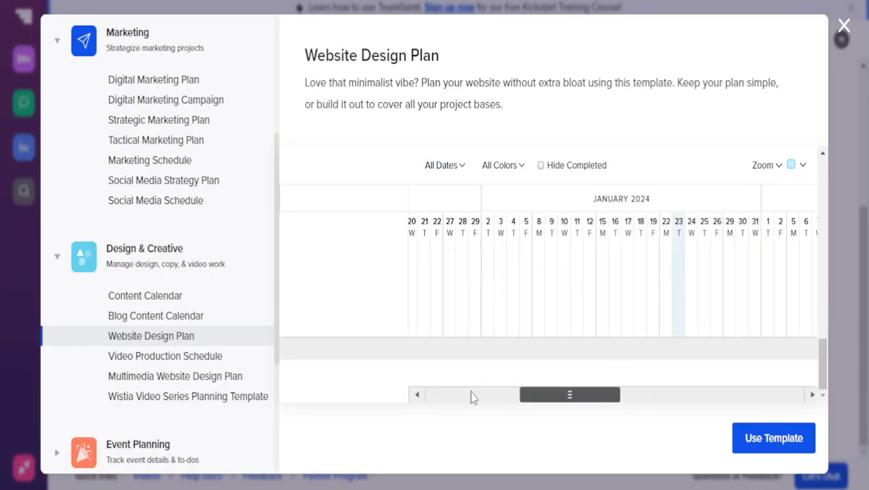
pyautogui.scroll(3, 490, 340)
pyautogui.scroll(3, 204, 258)
# Step: Apply the Basic Project template and create the new project with Gantt kept as the default view
pyautogui.click(170, 175)
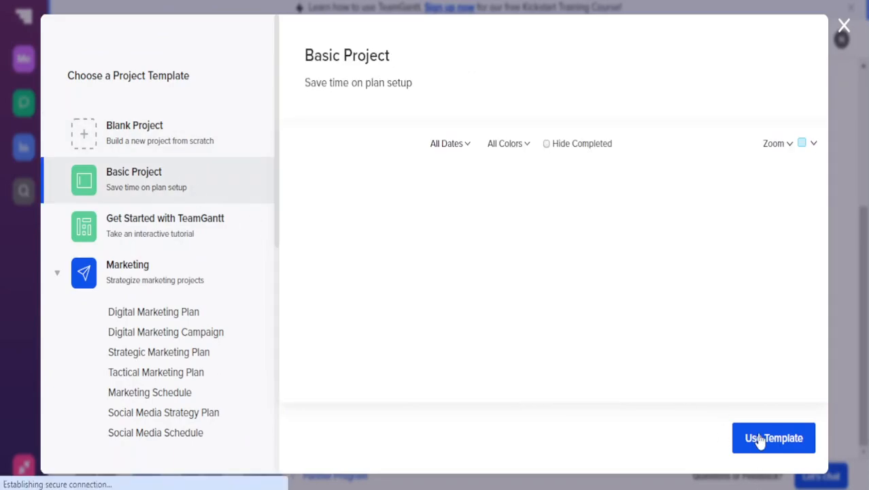
pyautogui.click(760, 438)
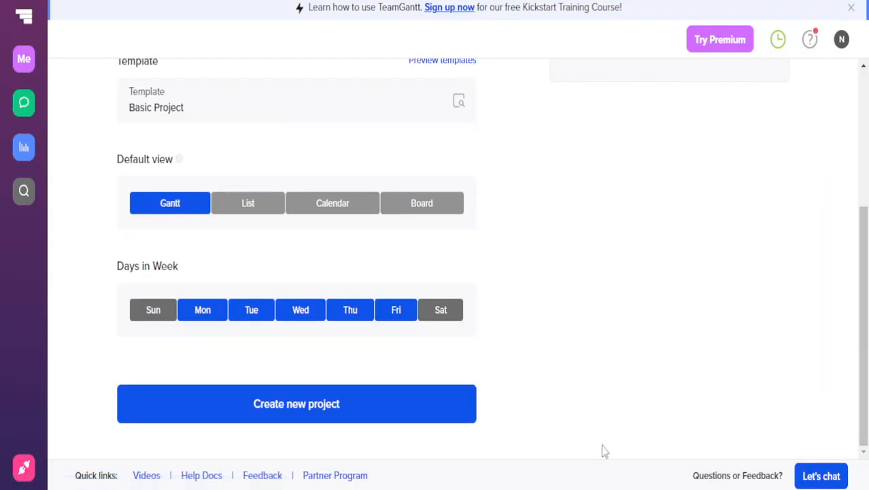
pyautogui.scroll(1, 366, 385)
pyautogui.scroll(-2, 366, 386)
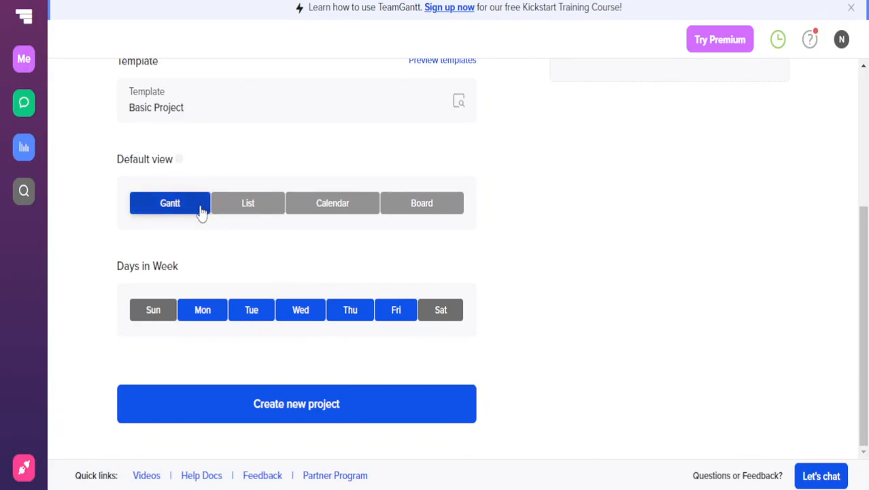
pyautogui.moveTo(257, 206)
pyautogui.moveTo(302, 206)
pyautogui.click(257, 404)
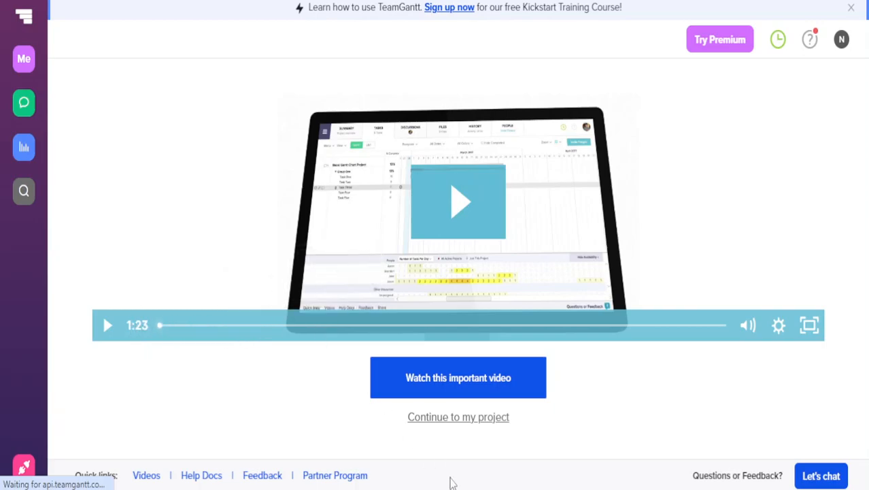
# Step: Skip the introductory video to open the project, and dismiss the video tip and the Personalized Videos list
pyautogui.click(440, 418)
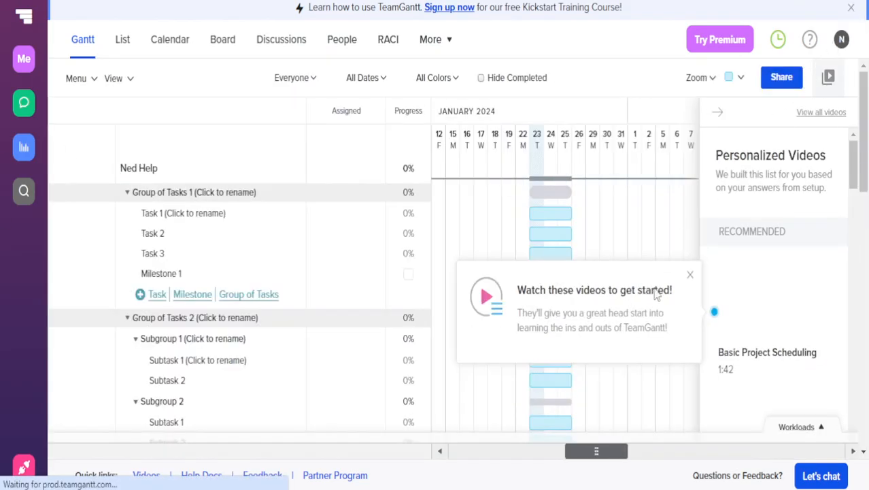
pyautogui.click(690, 275)
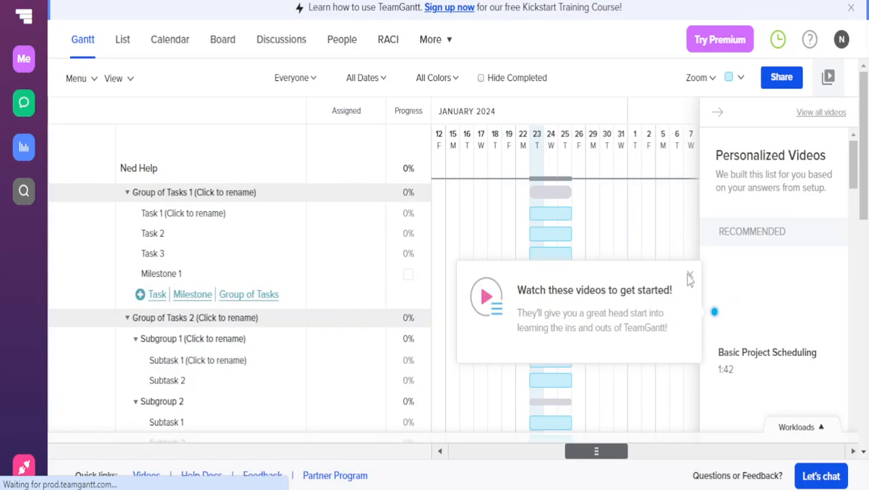
pyautogui.click(716, 114)
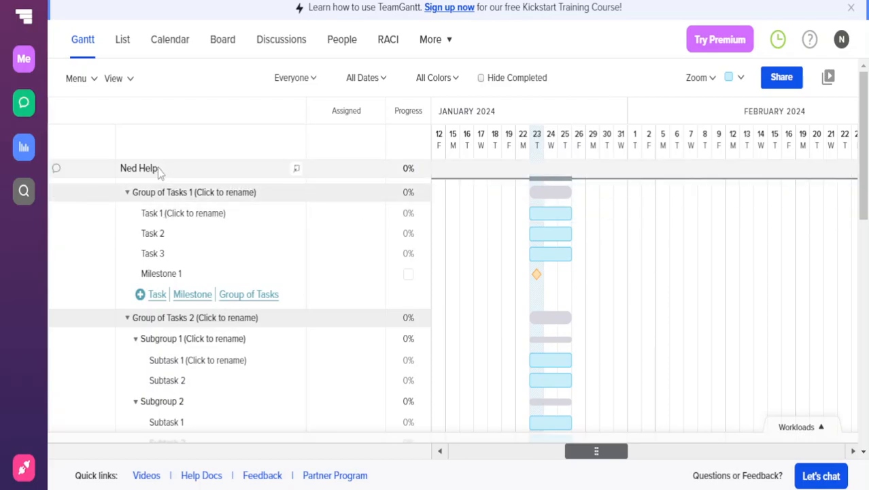
# Step: Rename the first group of tasks as Editing
pyautogui.click(181, 193)
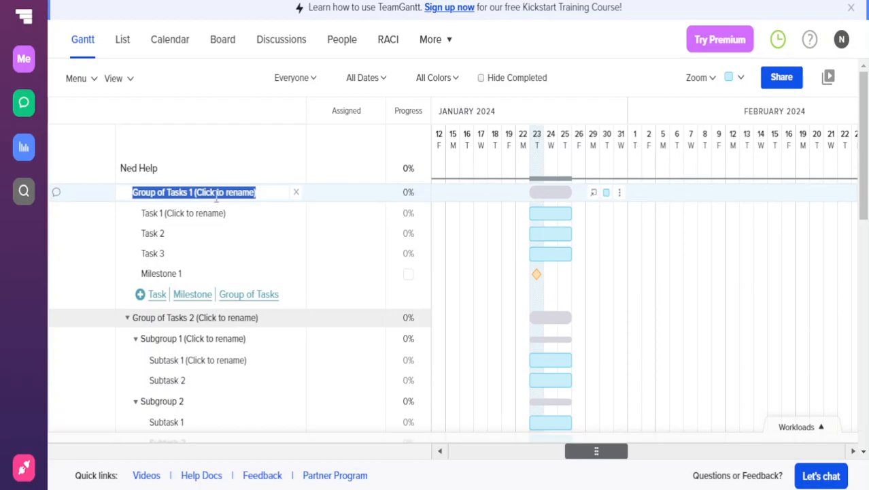
pyautogui.write('Editing')
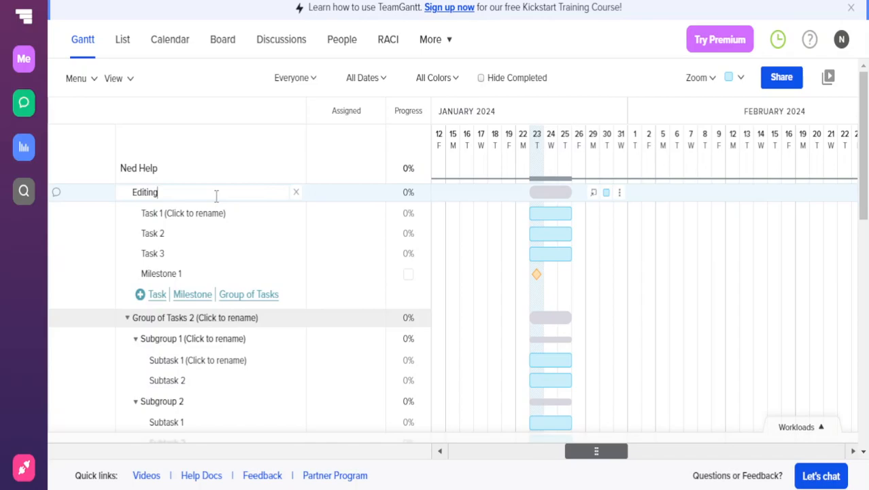
pyautogui.press('Return')
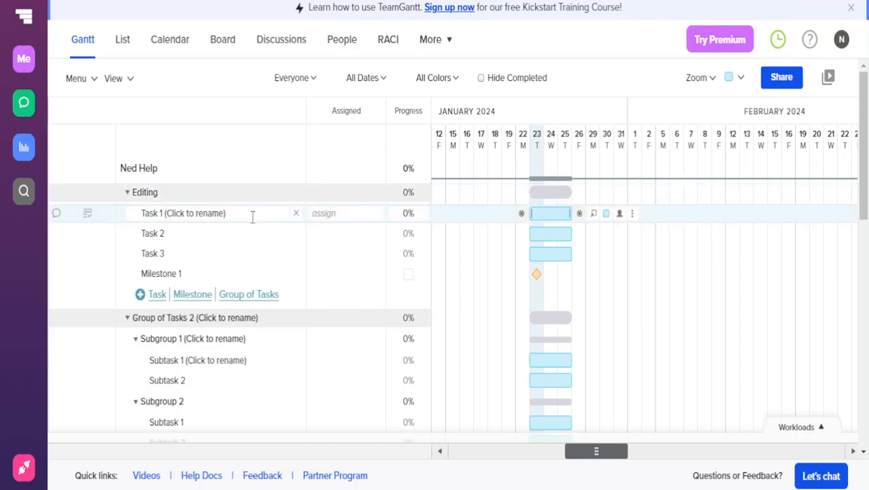
# Step: Rename Task 1 in the Editing group as "Getting fotage", accepting the spelling suggestion "Getting" for its first word
pyautogui.click(254, 216)
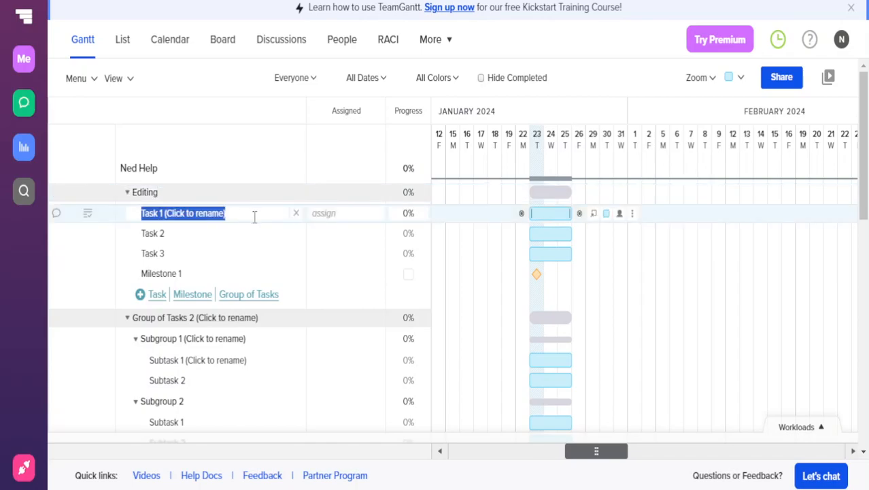
pyautogui.write('S')
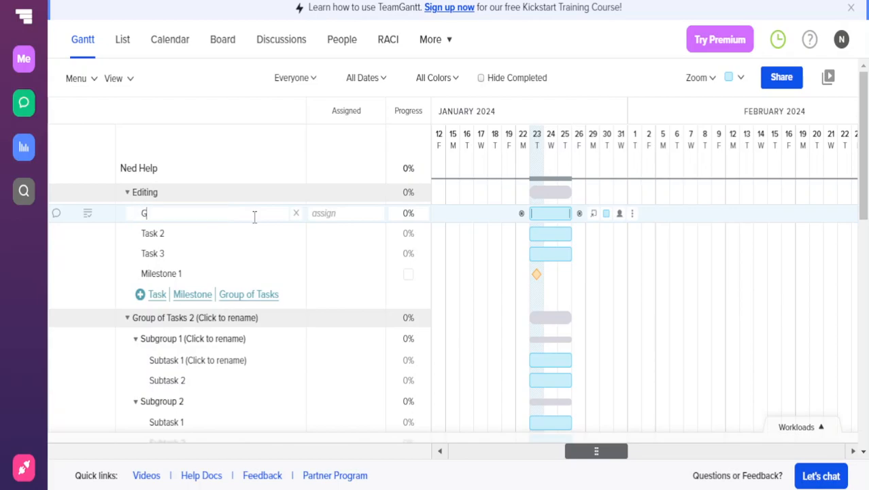
pyautogui.write('Geting footage')
pyautogui.rightClick(156, 209)
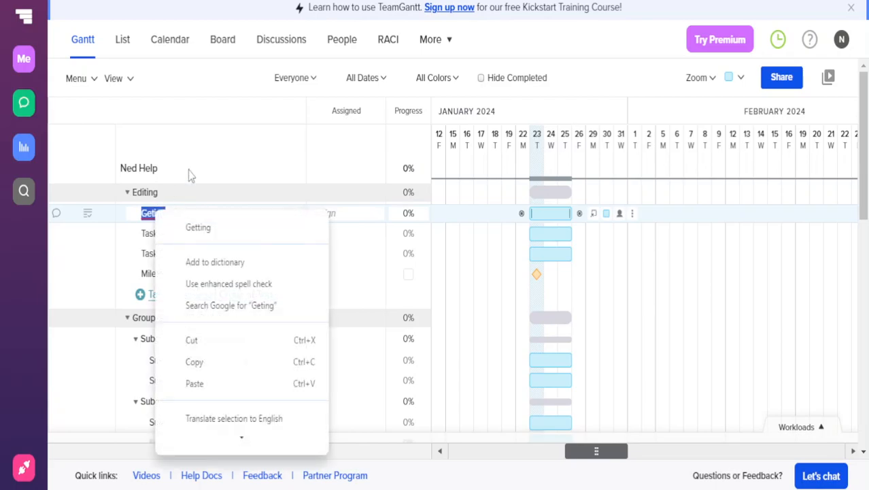
pyautogui.click(221, 231)
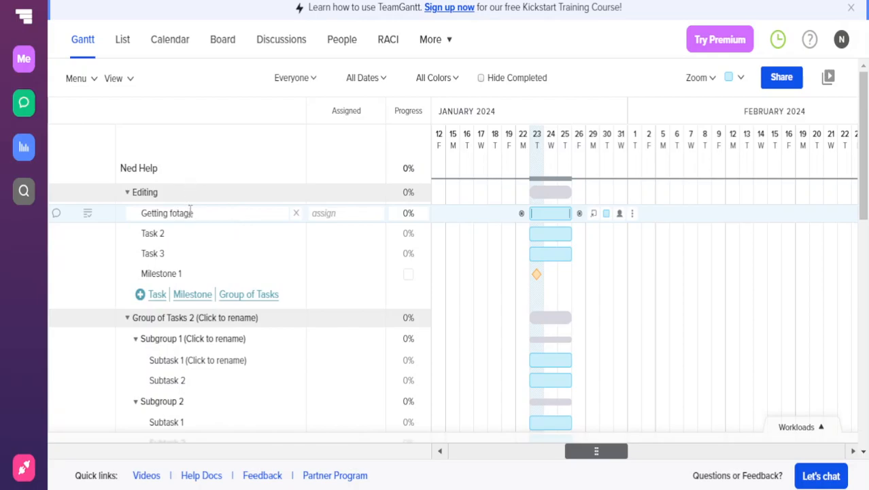
# Step: Try to correct the misspelled word "fotage" in the first Editing task's name using the spelling suggestions
pyautogui.click(185, 235)
pyautogui.click(179, 213)
pyautogui.rightClick(189, 213)
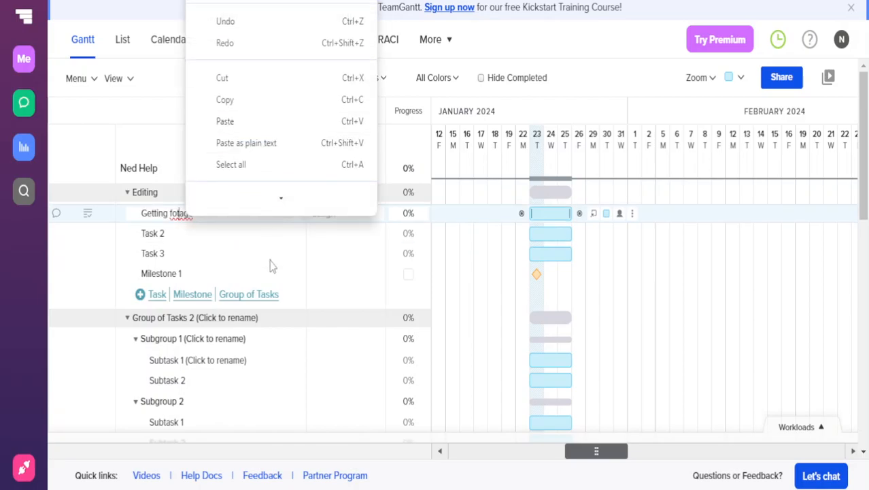
pyautogui.click(270, 232)
pyautogui.click(190, 214)
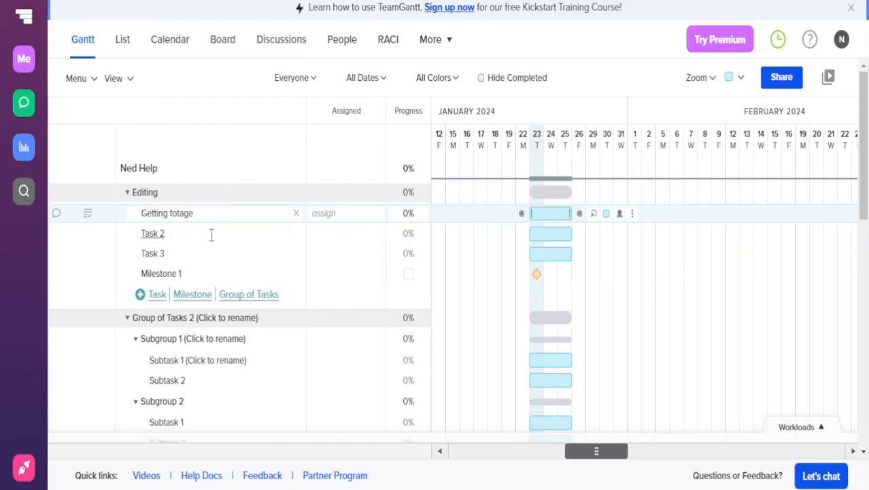
pyautogui.click(211, 233)
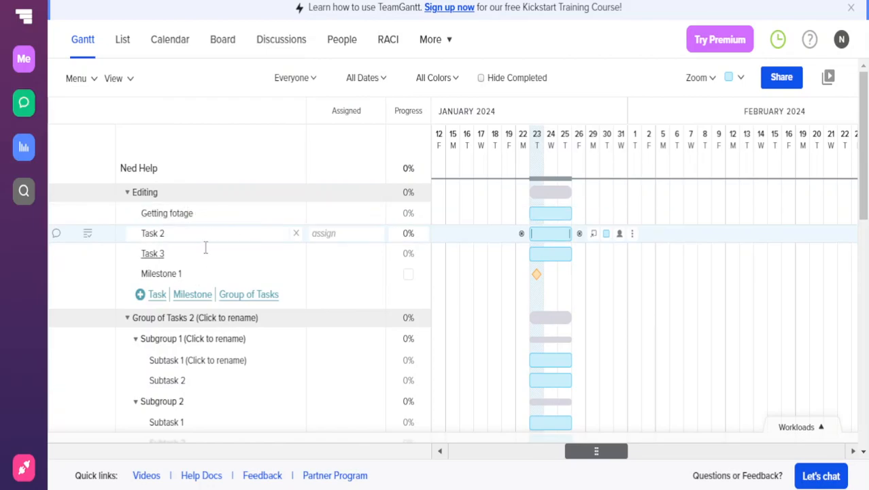
# Step: Delete Task 2 from the Editing group and confirm the deletion
pyautogui.click(216, 254)
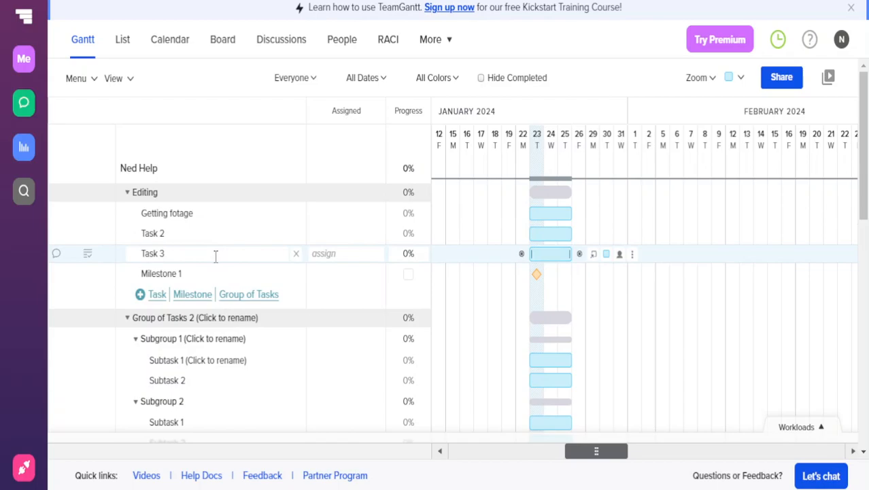
pyautogui.click(202, 235)
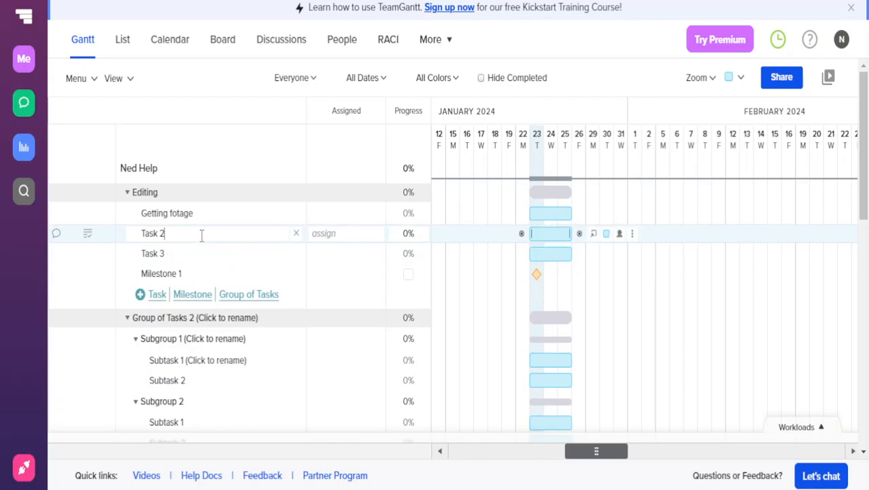
pyautogui.hotkey('ctrl', 'a')
pyautogui.click(192, 254)
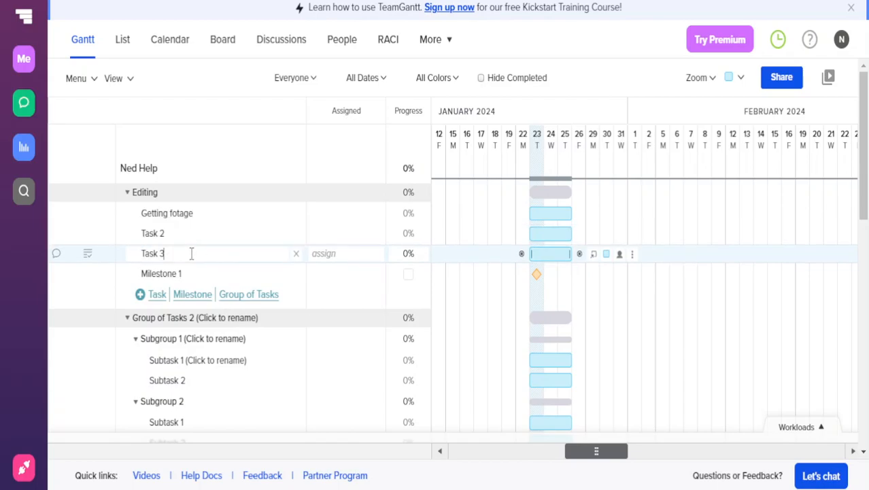
pyautogui.click(294, 234)
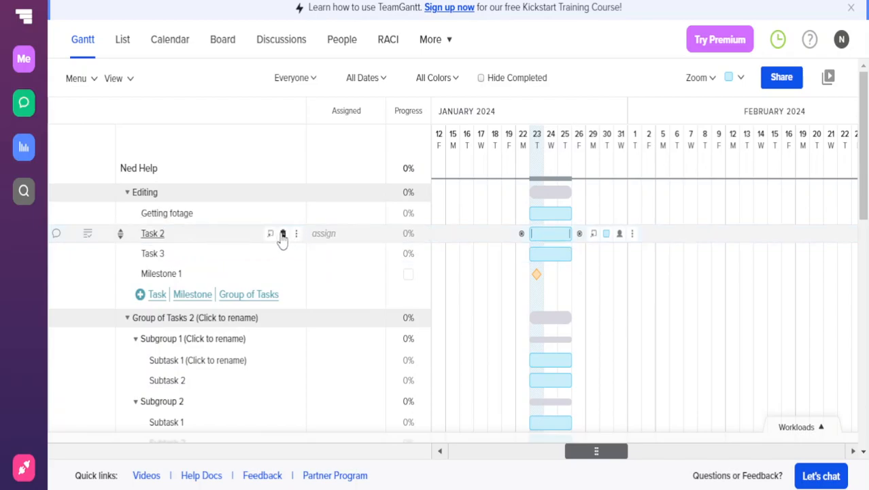
pyautogui.click(284, 234)
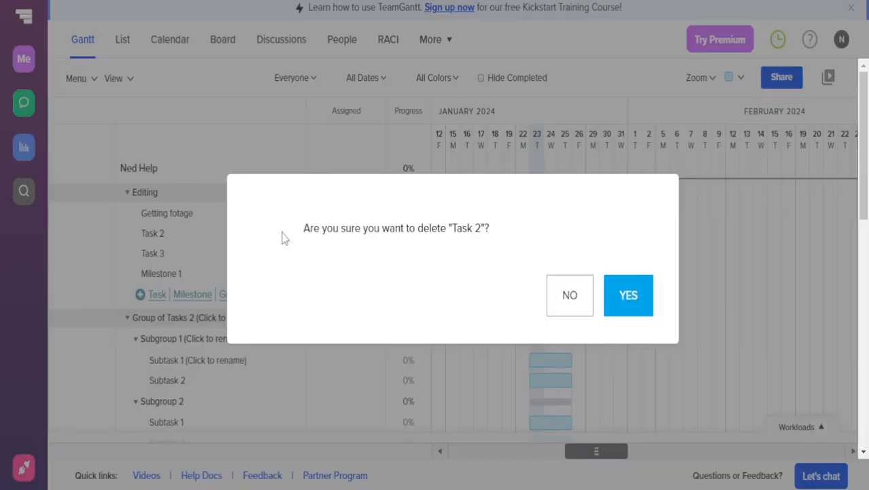
pyautogui.click(643, 299)
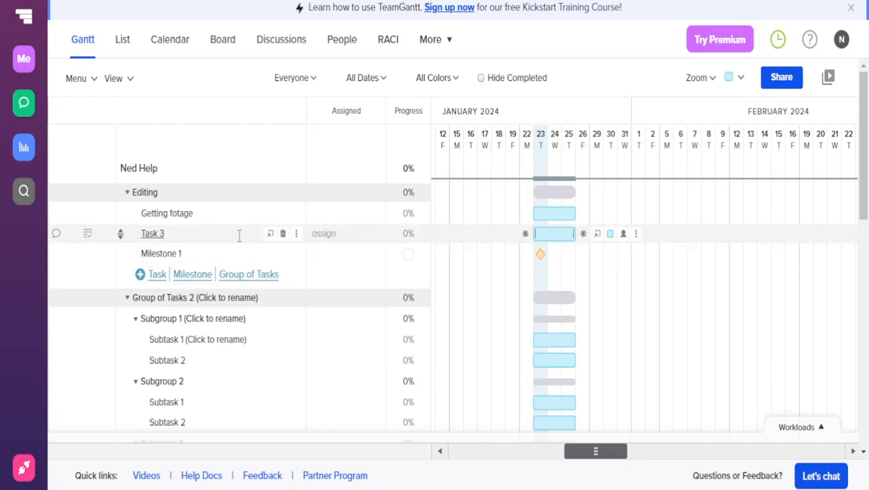
# Step: Reorder the Editing group so that Milestone 1 comes first, followed by Getting fotage and Task 3
pyautogui.moveTo(119, 232); pyautogui.dragTo(135, 260)
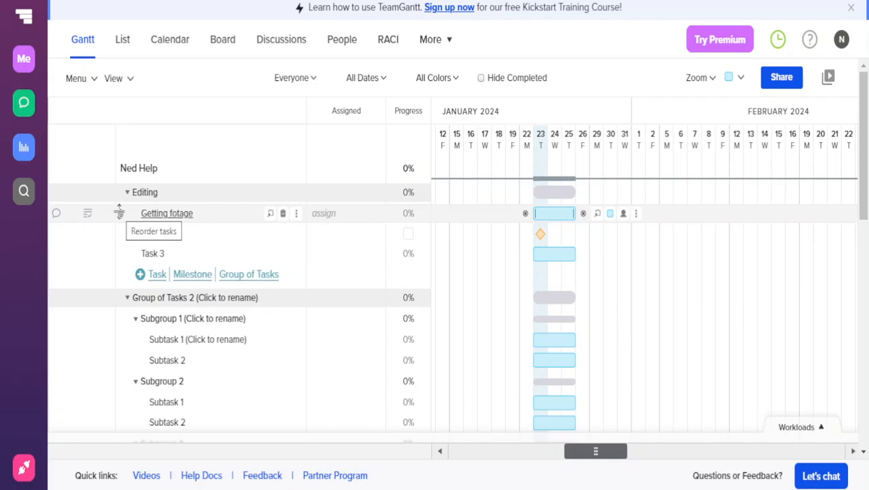
pyautogui.moveTo(119, 214); pyautogui.dragTo(121, 232)
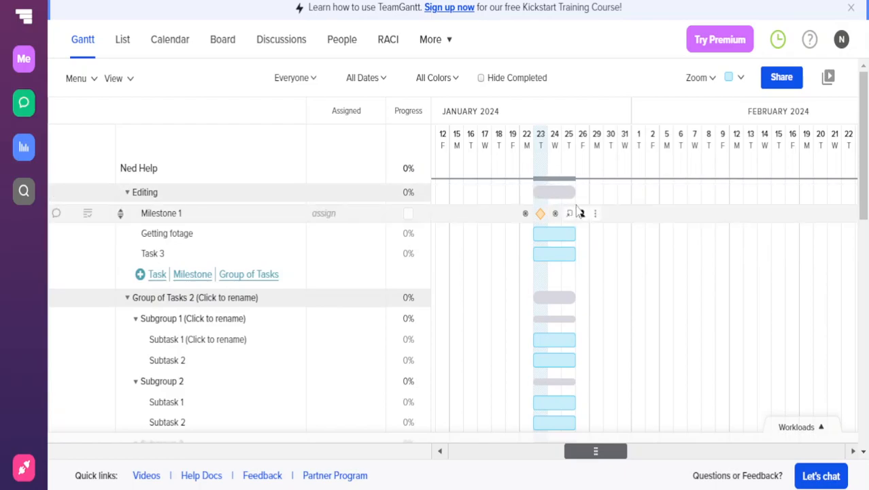
pyautogui.hotkey('ctrl', '+')
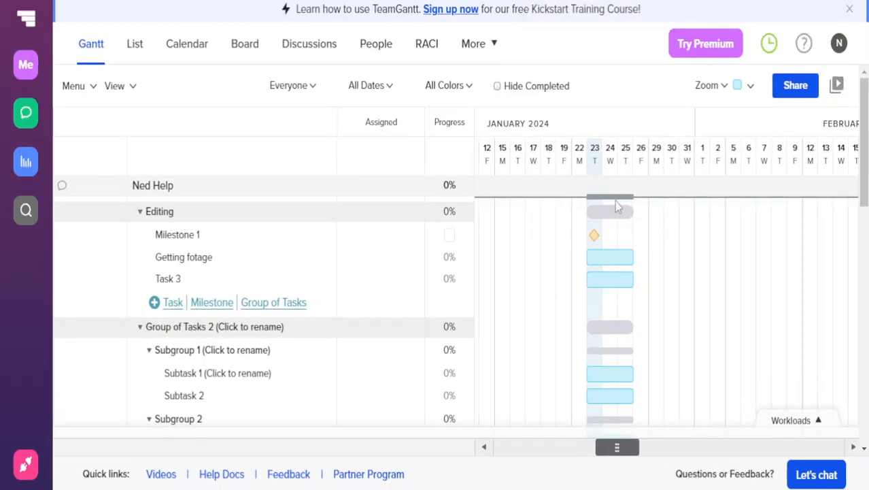
pyautogui.moveTo(638, 203); pyautogui.dragTo(610, 186)
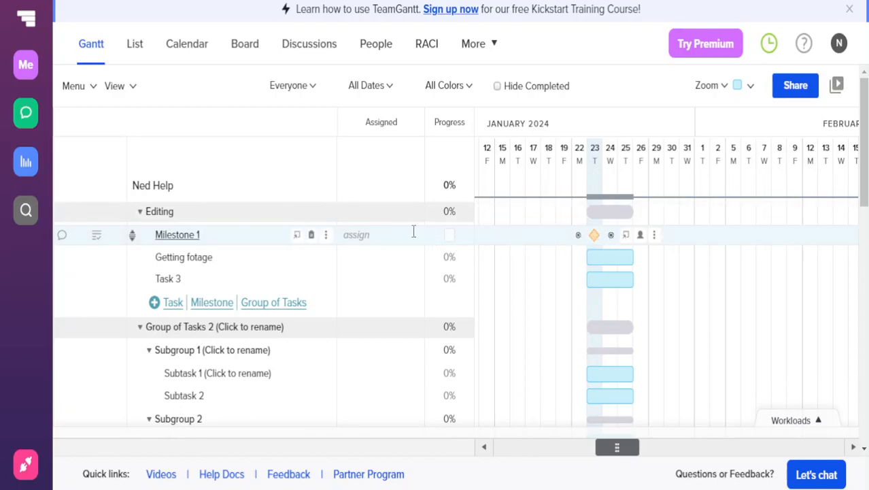
# Step: Review Milestone 1's details, including the label assignment options and the documents and history sections
pyautogui.click(301, 237)
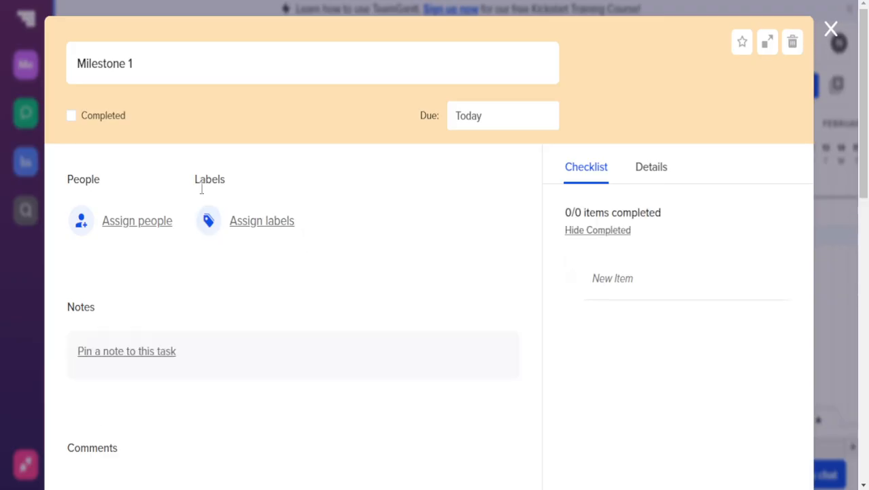
pyautogui.click(239, 230)
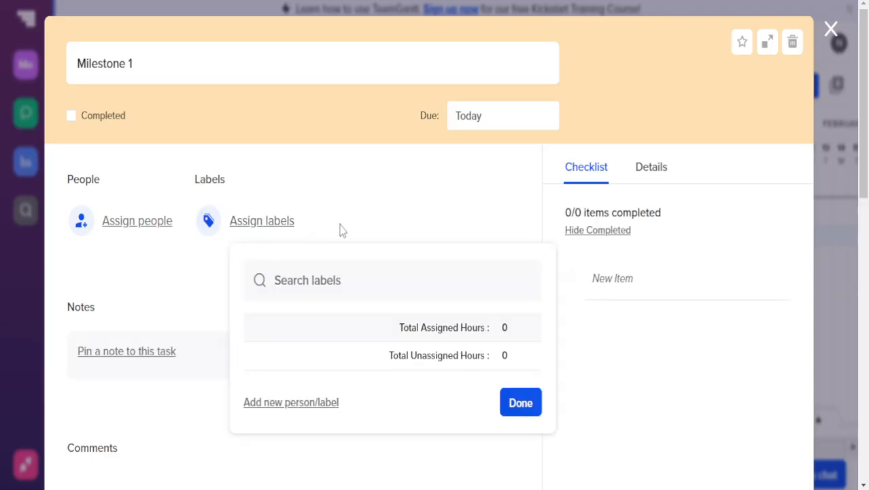
pyautogui.click(410, 219)
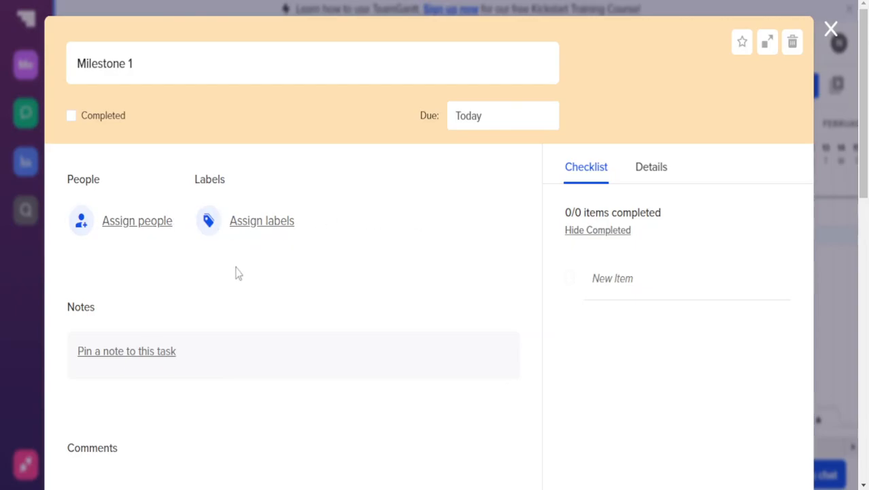
pyautogui.scroll(-1, 285, 308)
pyautogui.scroll(-5, 284, 308)
pyautogui.scroll(-5, 358, 255)
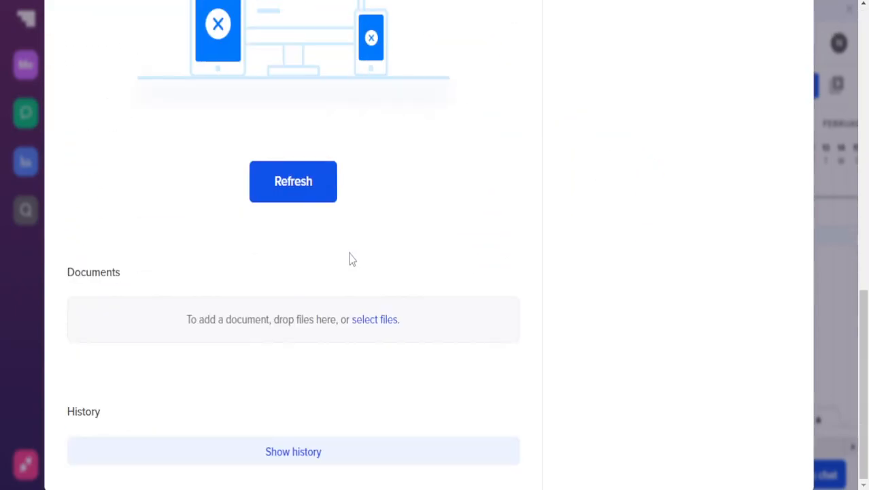
pyautogui.scroll(10, 334, 259)
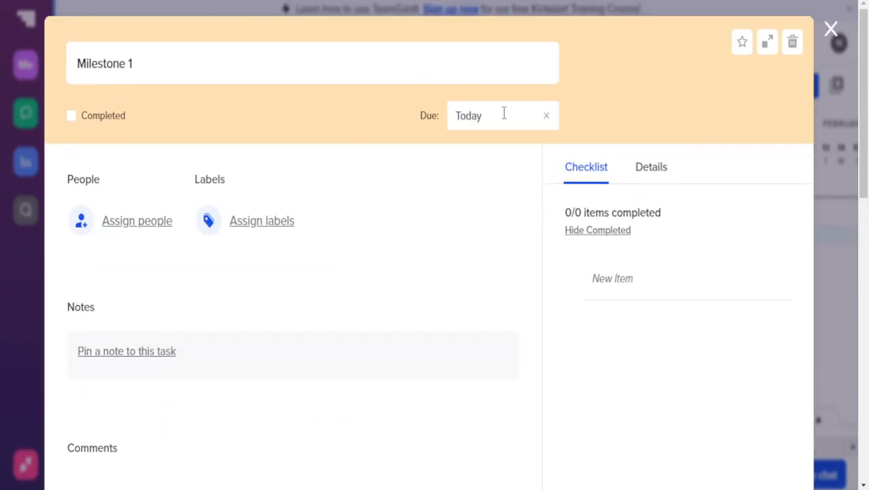
# Step: Mark Milestone 1 as completed and close its details
pyautogui.click(102, 119)
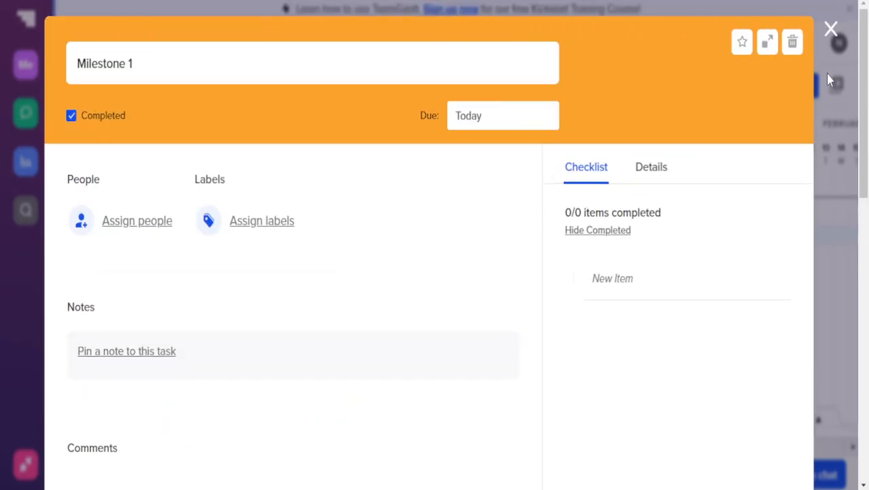
pyautogui.click(829, 32)
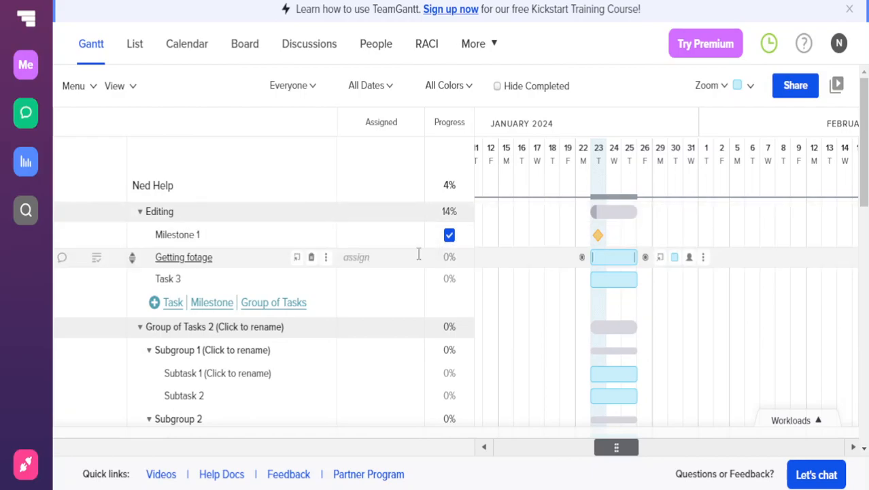
# Step: Set the completion of the Getting fotage task to 100% in its details and close them
pyautogui.click(299, 256)
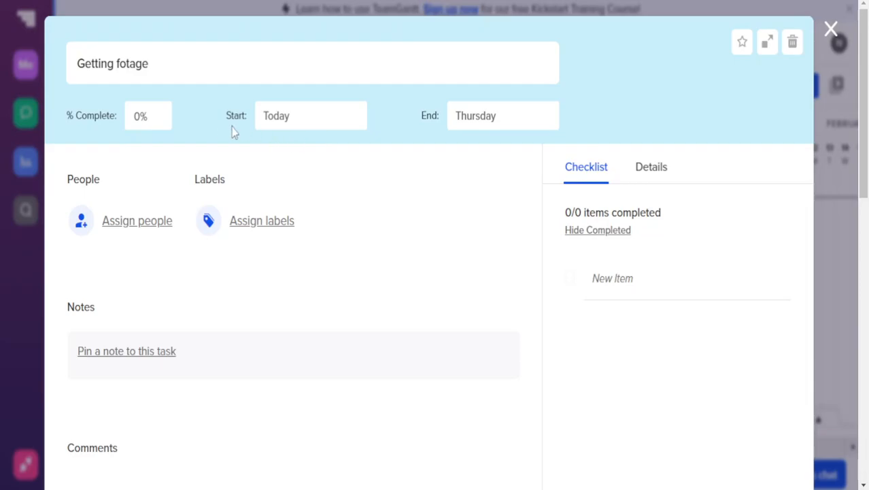
pyautogui.click(157, 120)
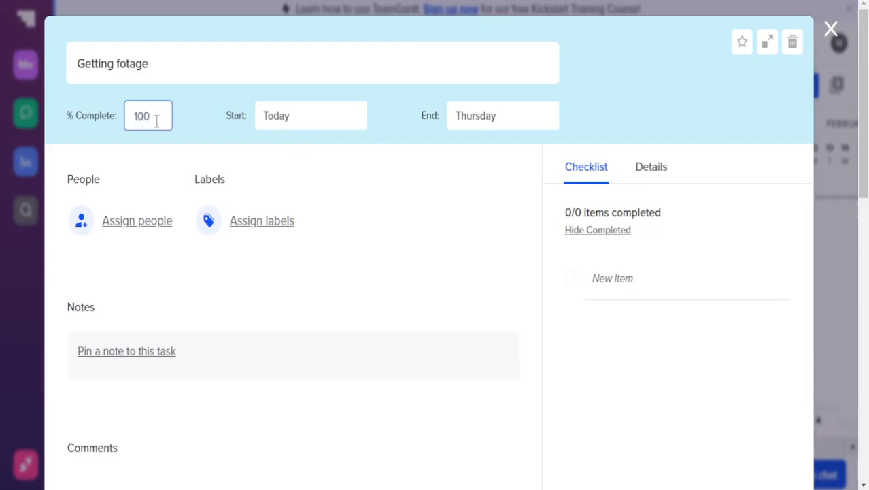
pyautogui.press('Return')
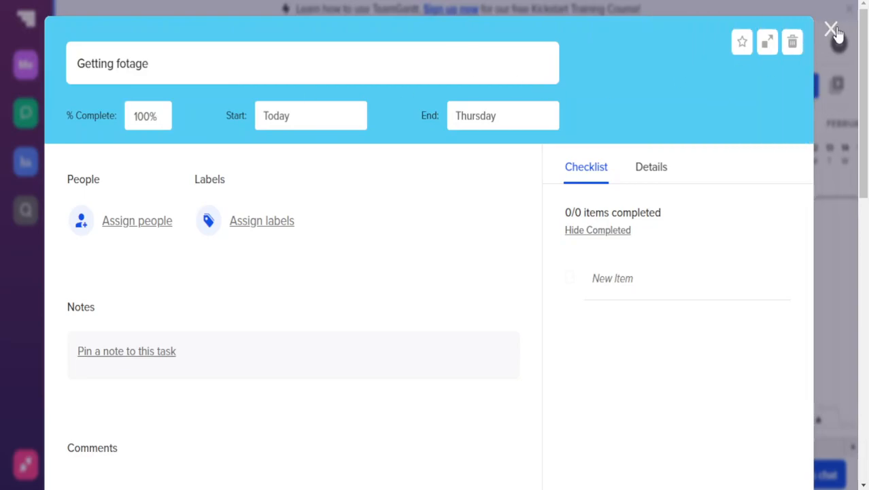
pyautogui.click(832, 30)
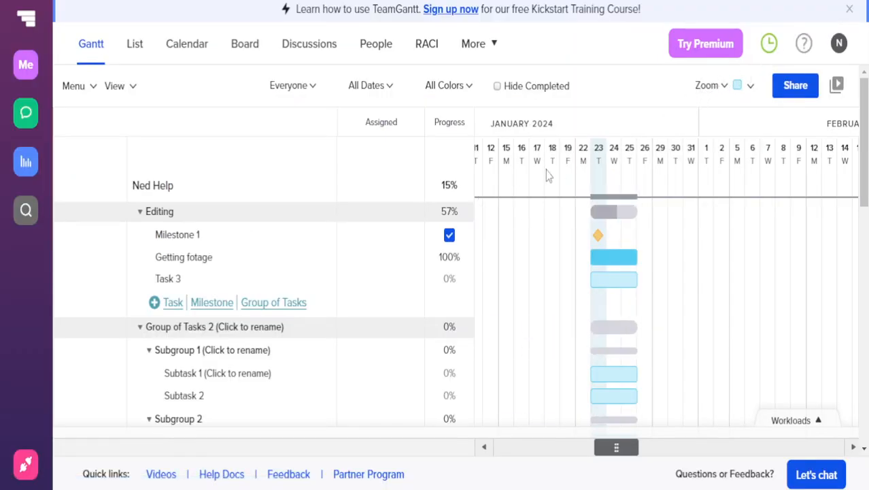
# Step: Set the progress of Task 3 in the Editing group to 100%
pyautogui.moveTo(454, 215); pyautogui.dragTo(470, 219)
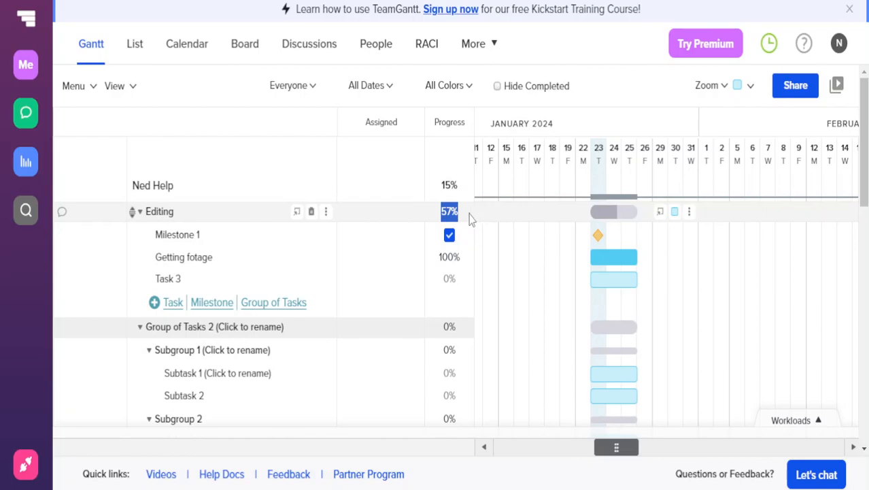
pyautogui.click(458, 217)
pyautogui.click(450, 280)
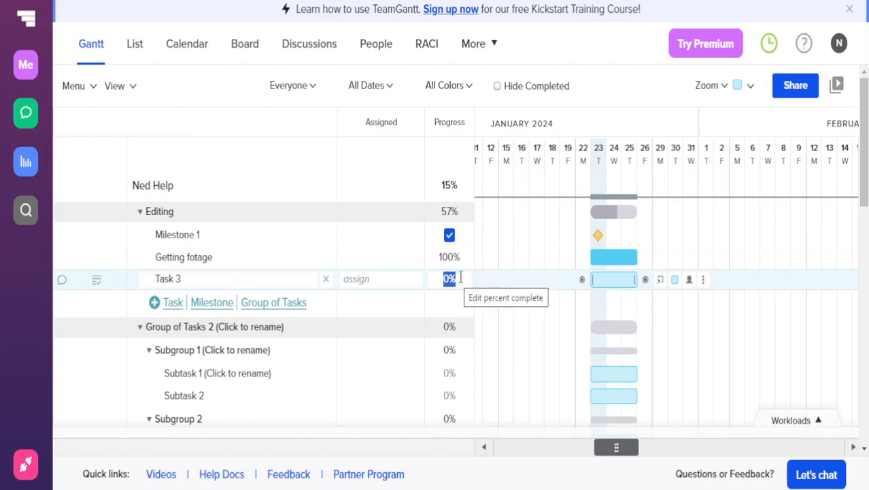
pyautogui.write('100')
pyautogui.press('Return')
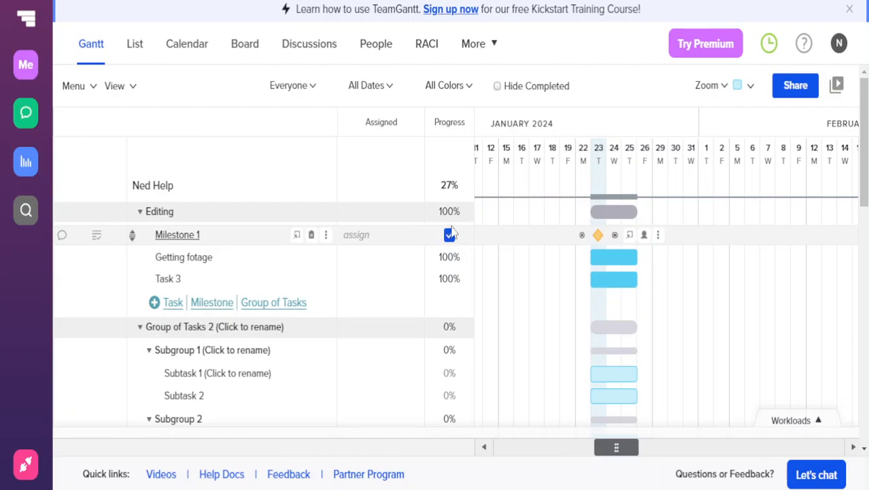
pyautogui.moveTo(462, 207); pyautogui.dragTo(477, 210)
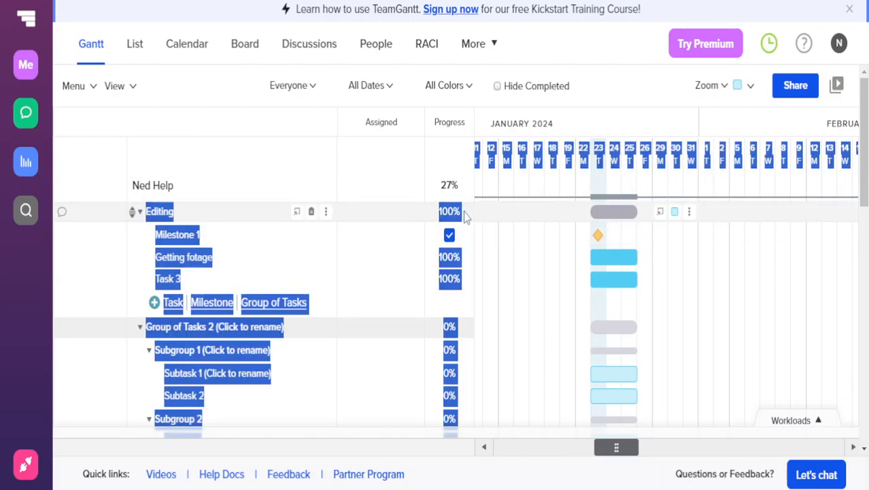
pyautogui.click(464, 212)
# Step: Rename the second group of tasks as "uploading"
pyautogui.scroll(-5, 460, 221)
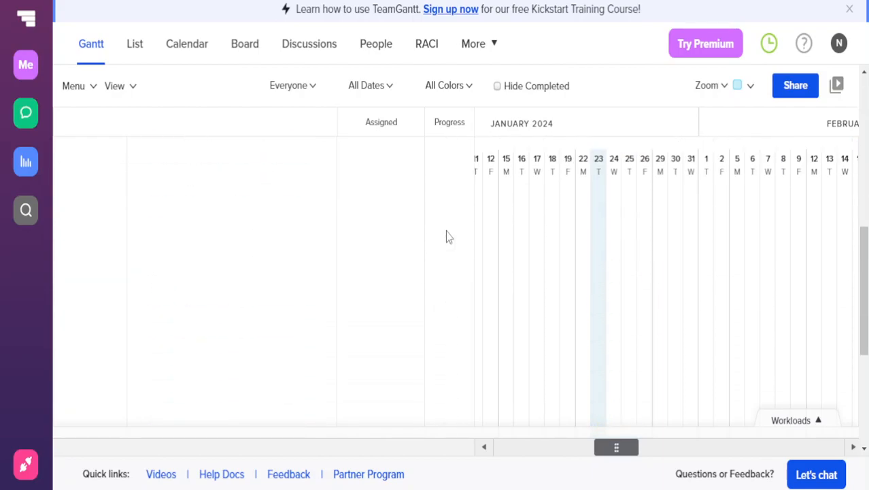
pyautogui.scroll(5, 449, 232)
pyautogui.scroll(-5, 448, 232)
pyautogui.scroll(3, 446, 234)
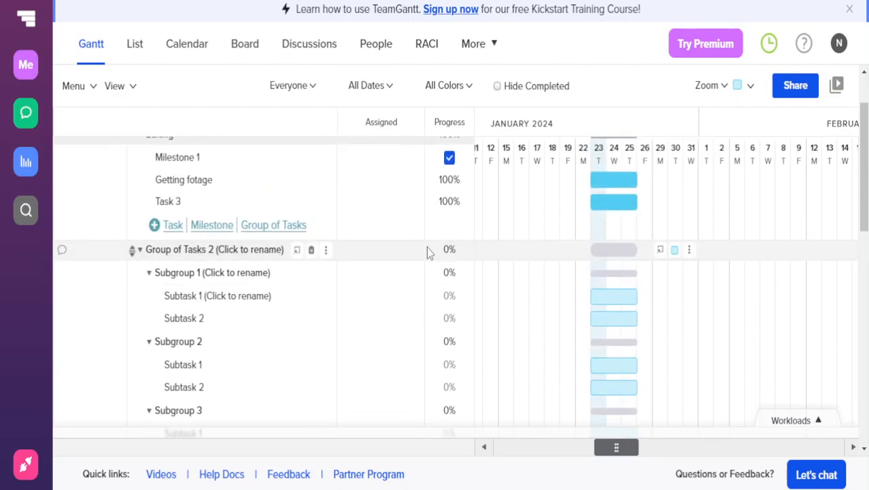
pyautogui.click(449, 250)
pyautogui.click(259, 251)
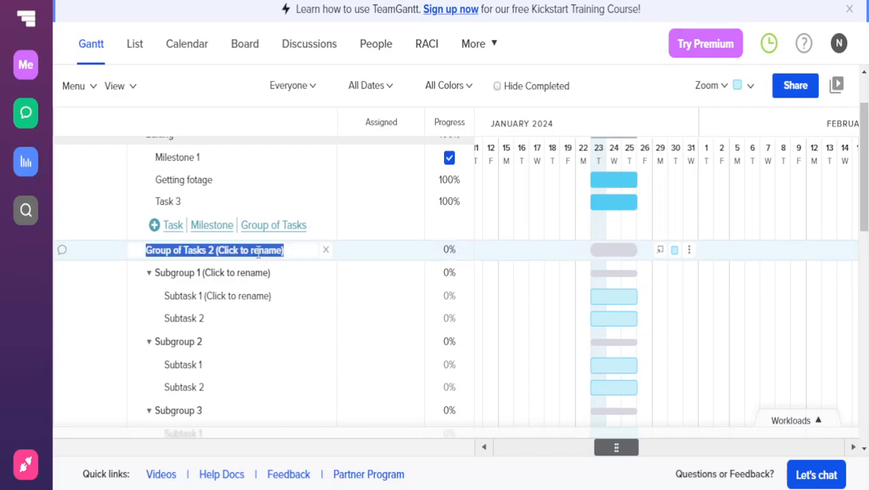
pyautogui.write('uploadi')
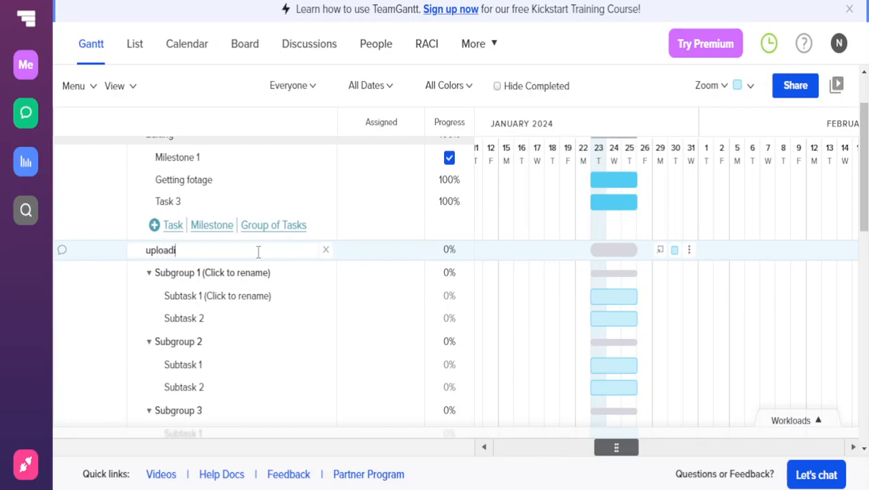
pyautogui.write('ng')
pyautogui.press('Return')
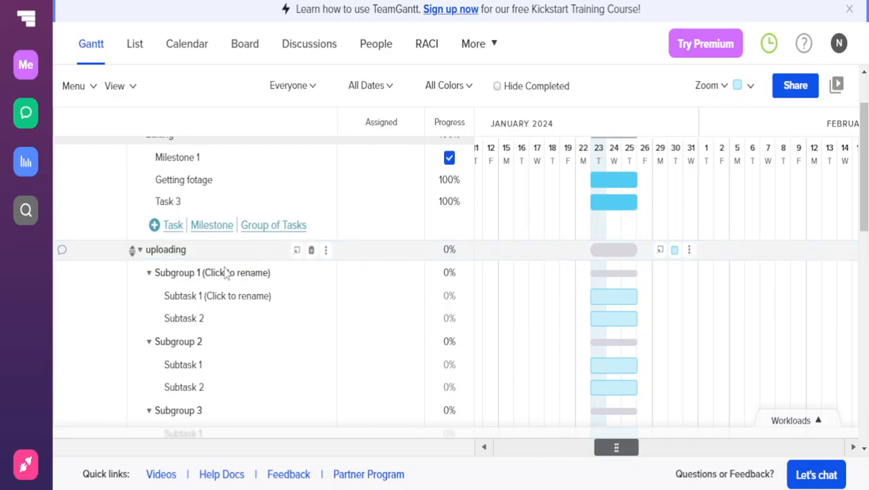
# Step: Rename Subgroup 1 in the uploading group as "rendering video", using the spelling suggestion for its misspelled first word
pyautogui.click(232, 273)
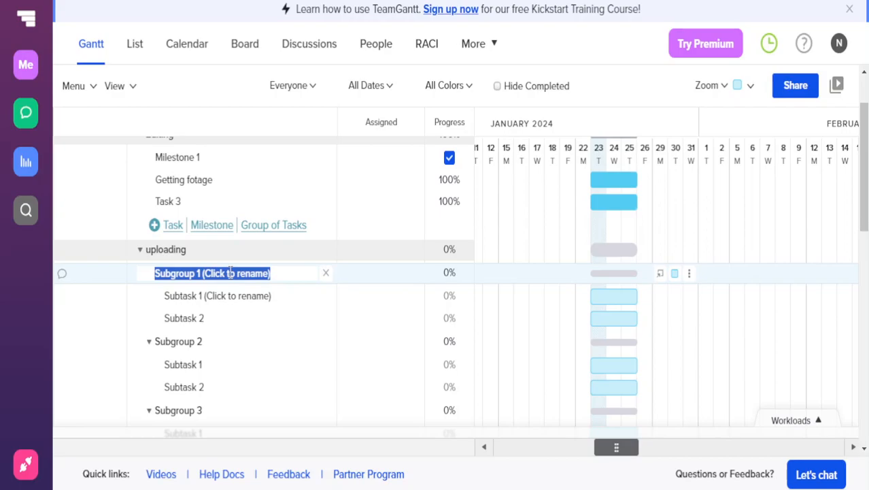
pyautogui.write('rendi')
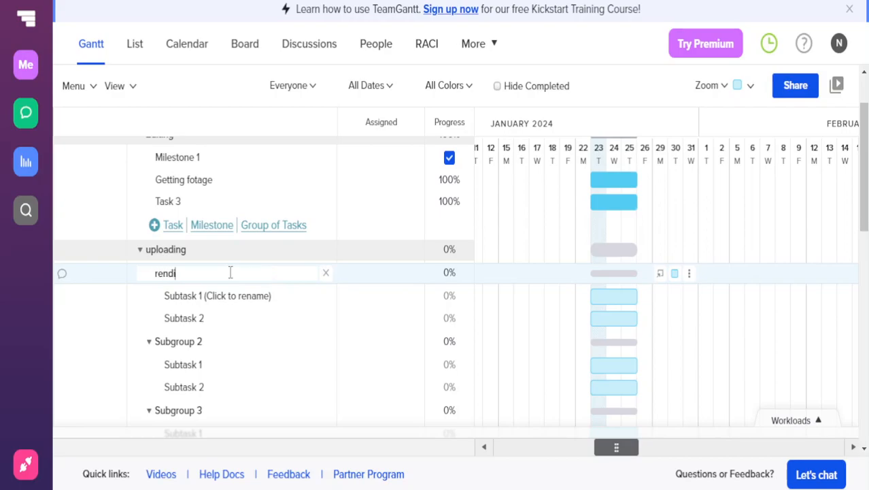
pyautogui.write('ering video')
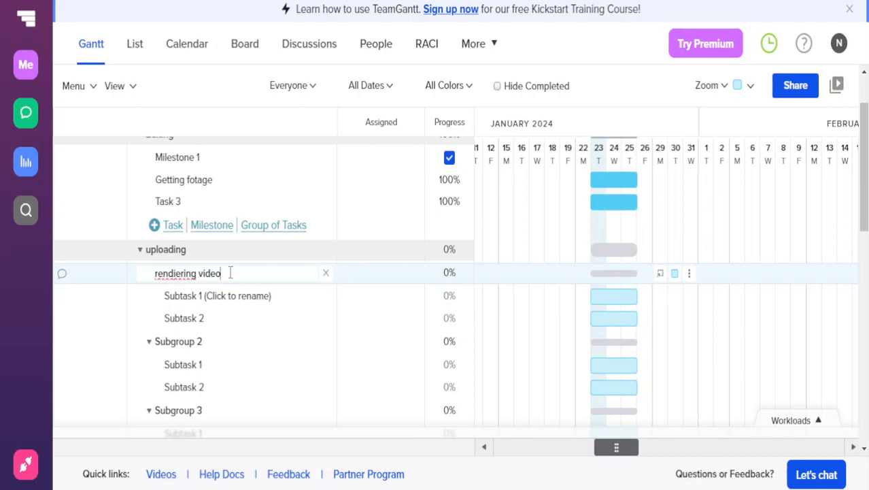
pyautogui.rightClick(175, 274)
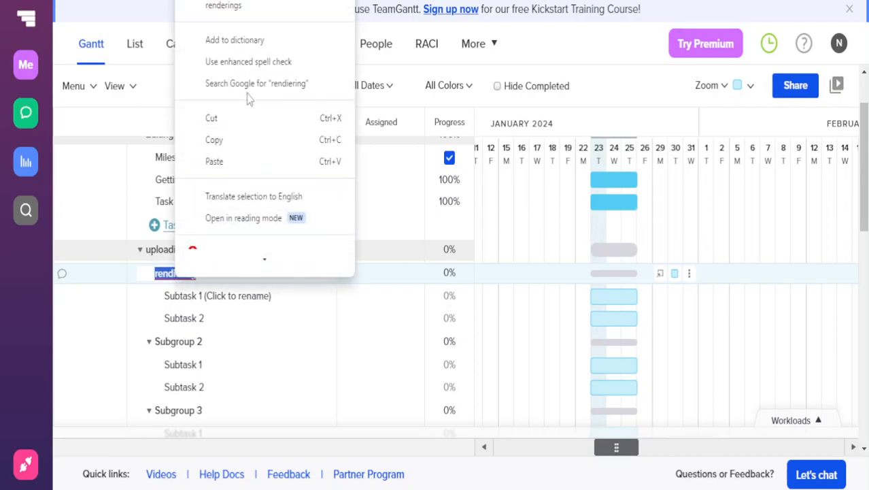
pyautogui.click(250, 6)
pyautogui.click(281, 296)
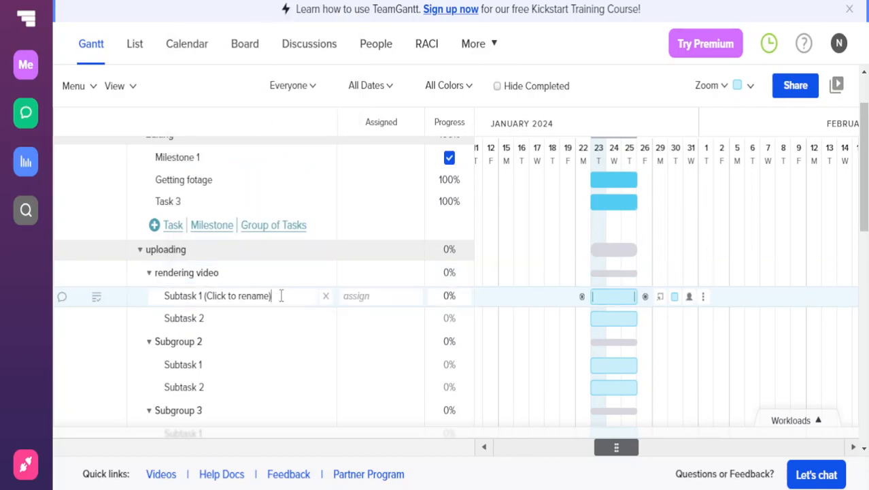
# Step: Rename Subtask 1 in the rendering video subgroup as "AJNDkna"
pyautogui.hotkey('ctrl', 'a')
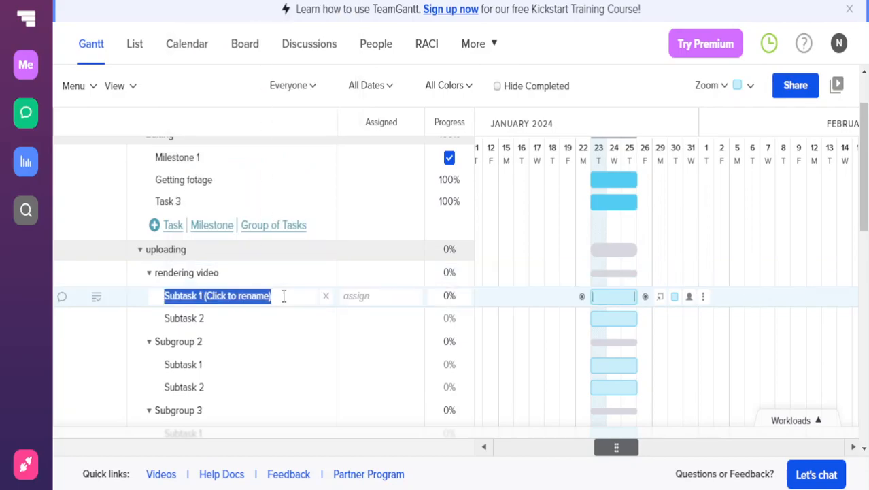
pyautogui.press('BackSpace')
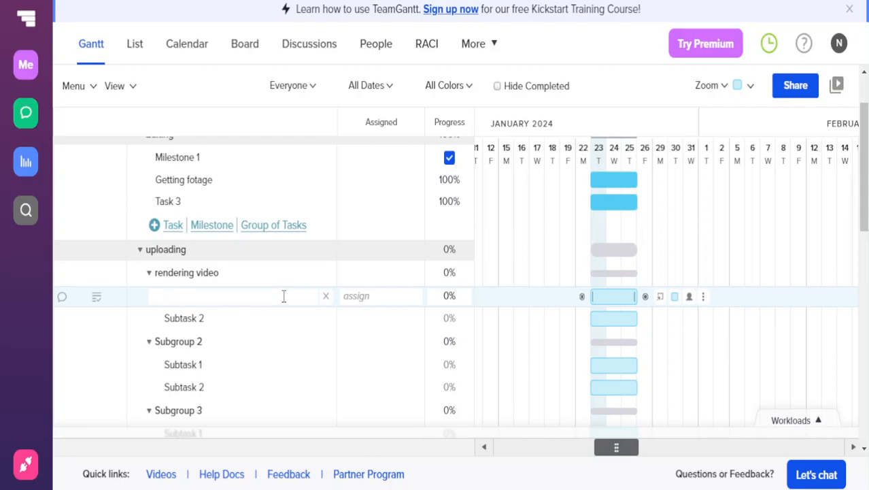
pyautogui.write('AJNDkna')
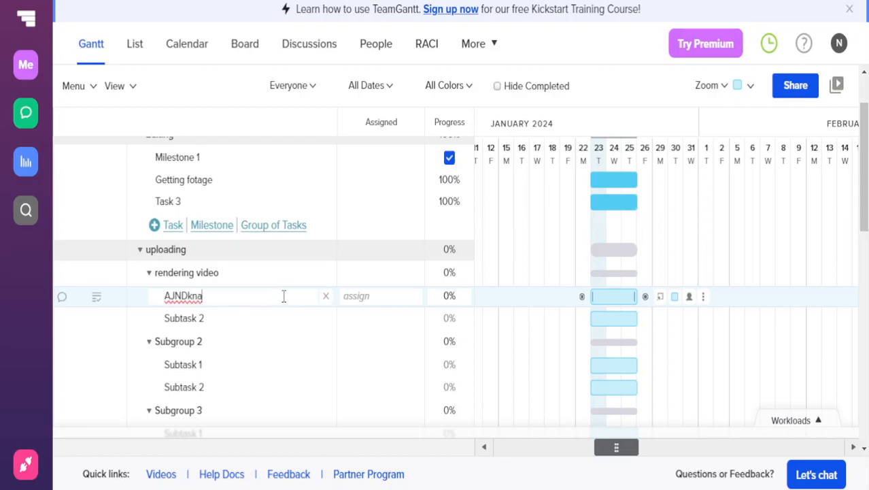
pyautogui.press('Return')
pyautogui.press('Escape')
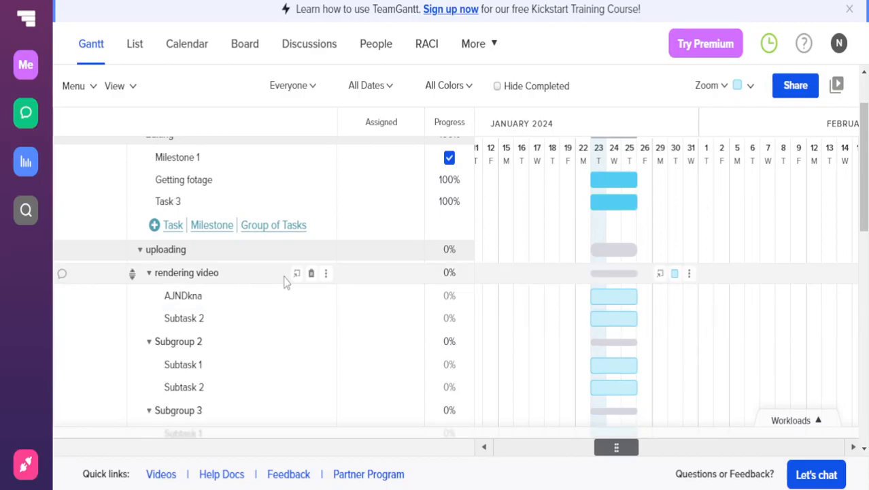
# Step: Try inserting a task and a milestone below the AJNDkna subtask
pyautogui.rightClick(262, 297)
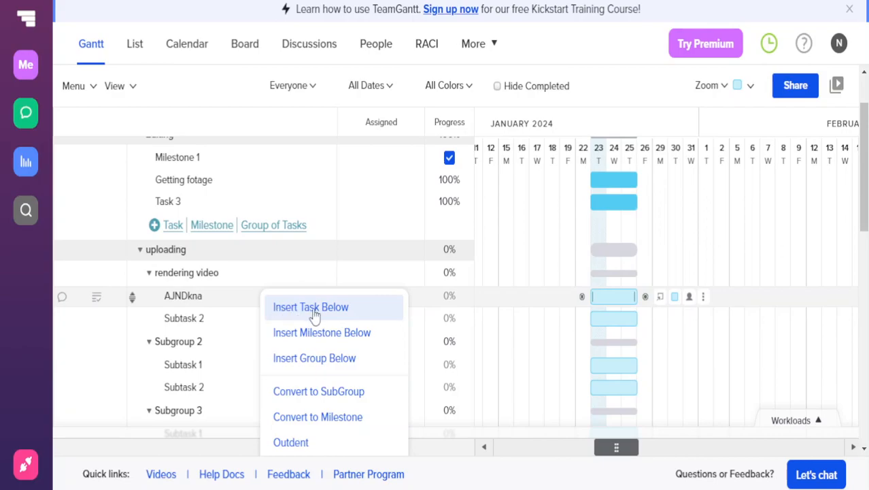
pyautogui.click(296, 312)
pyautogui.rightClick(262, 293)
pyautogui.click(328, 336)
# Step: Review the insert, convert, outdent and delete options for the blank row below AJNDkna and dismiss them without choosing one
pyautogui.rightClick(245, 298)
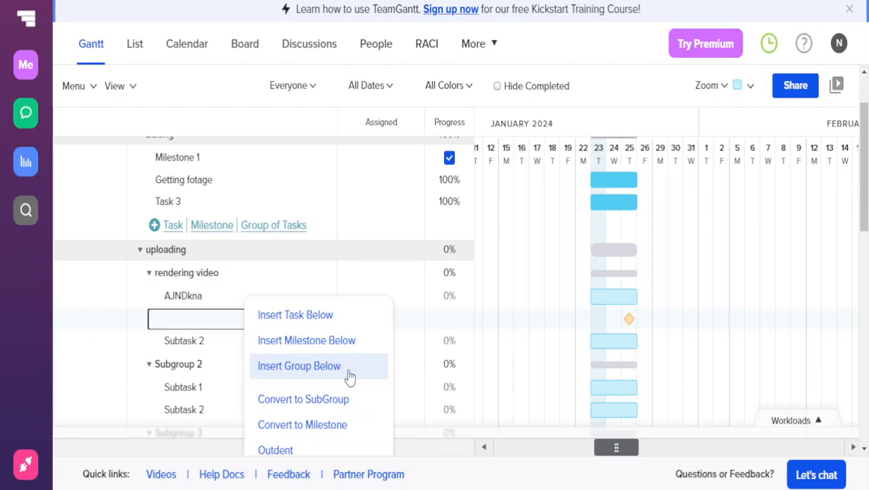
pyautogui.scroll(-3, 350, 375)
pyautogui.scroll(2, 330, 349)
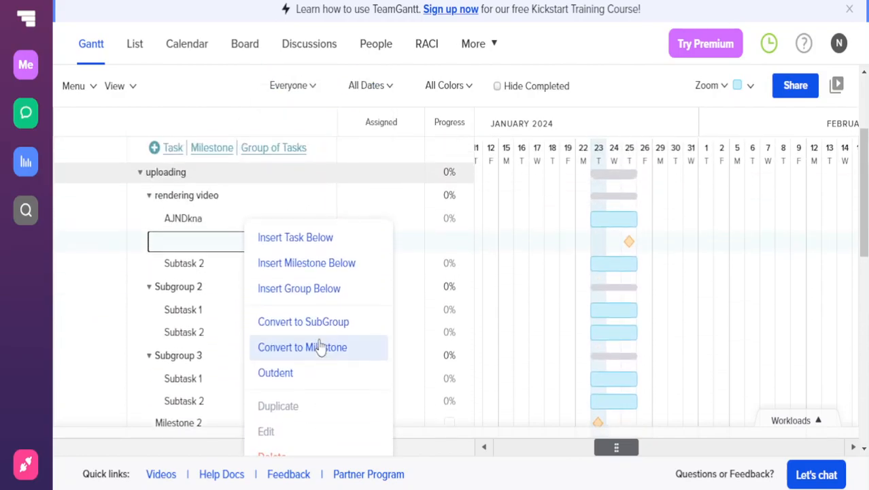
pyautogui.scroll(-1, 321, 346)
pyautogui.scroll(-2, 301, 388)
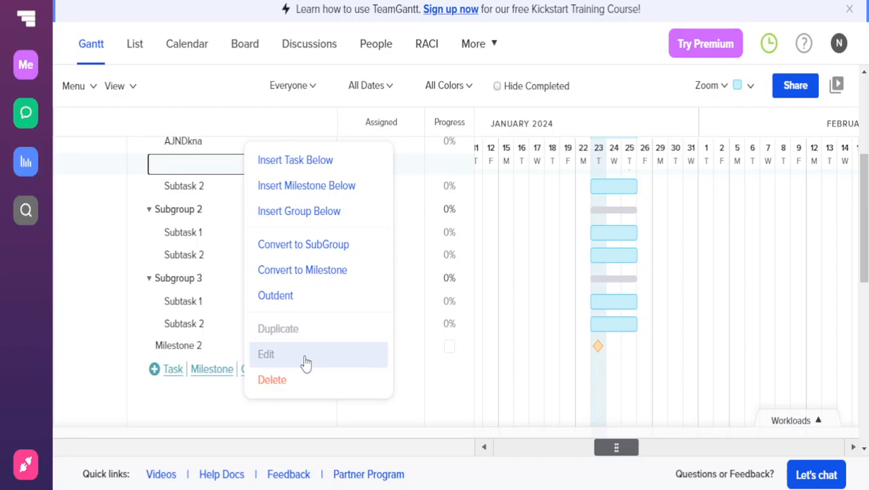
pyautogui.scroll(2, 85, 318)
pyautogui.click(85, 311)
pyautogui.scroll(3, 85, 311)
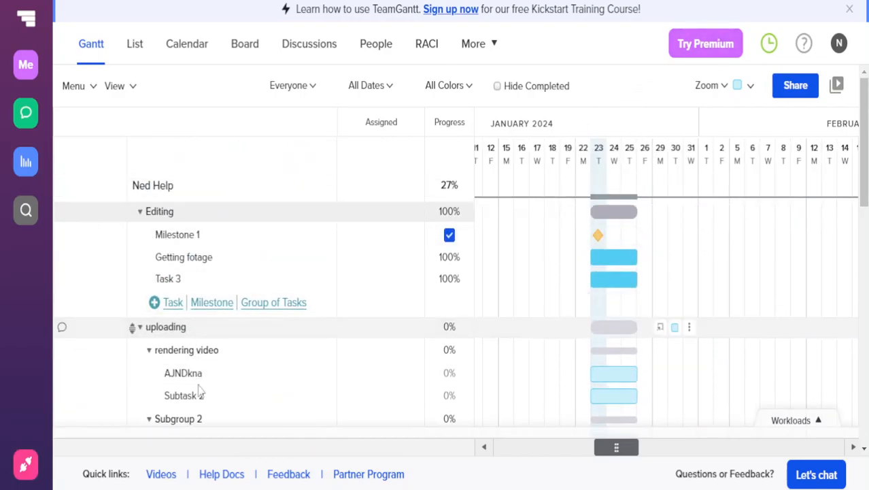
# Step: Review the premium features on offer and proceed to the subscription setup for full access
pyautogui.click(719, 55)
pyautogui.scroll(-5, 701, 91)
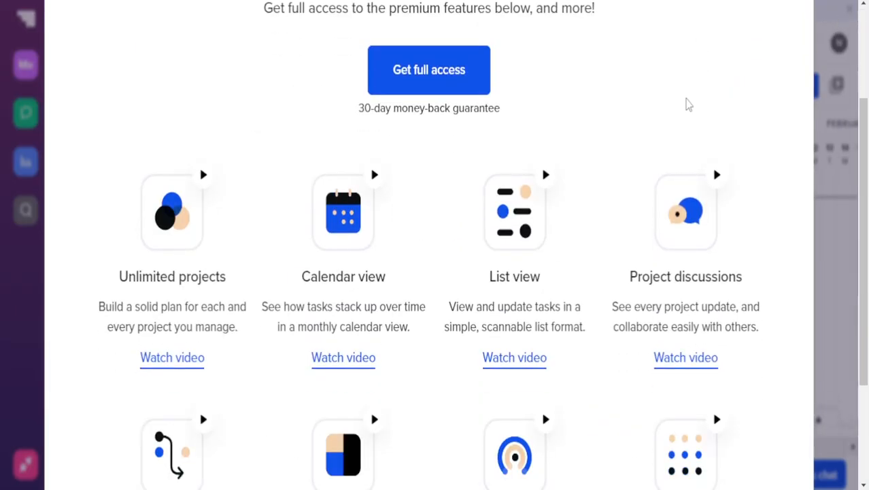
pyautogui.scroll(5, 678, 109)
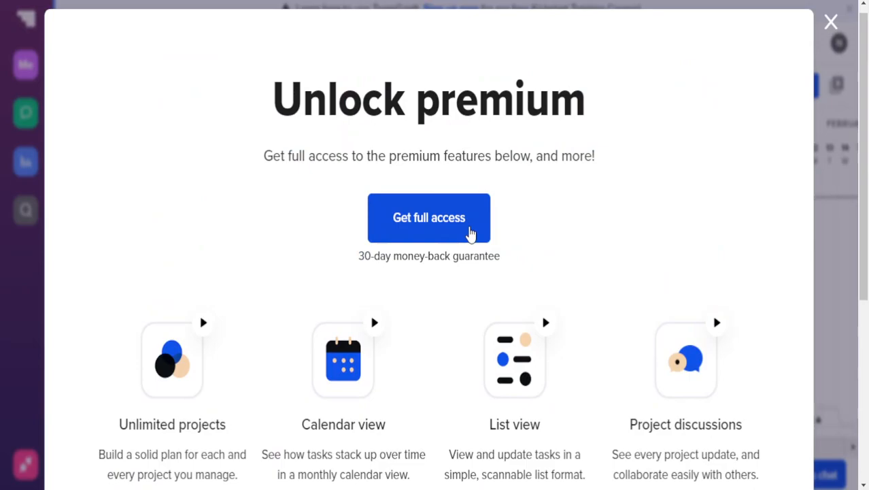
pyautogui.scroll(-5, 481, 242)
pyautogui.scroll(5, 463, 224)
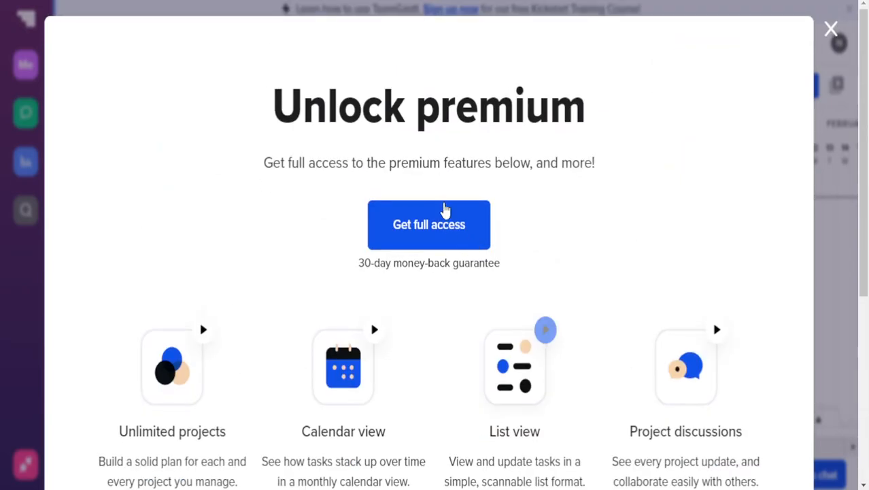
pyautogui.click(440, 213)
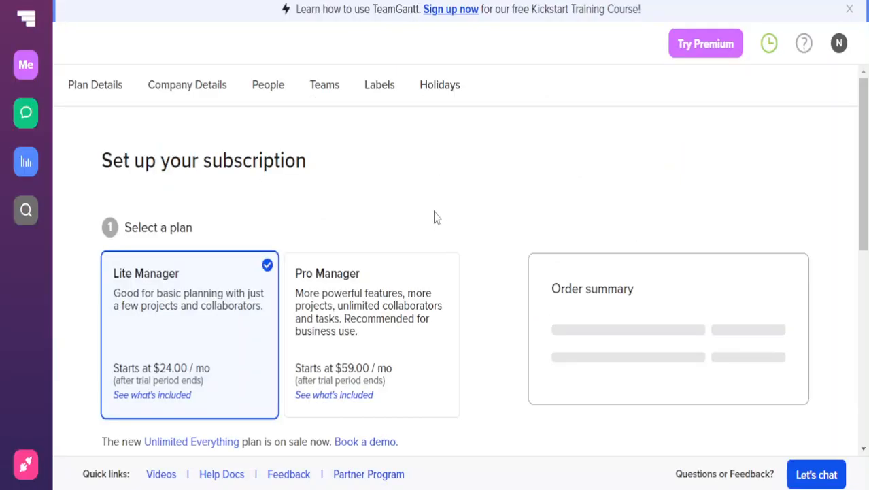
# Step: Review the Lite Manager and Pro Manager plans, the order summary and the remaining subscription options
pyautogui.scroll(-1, 428, 227)
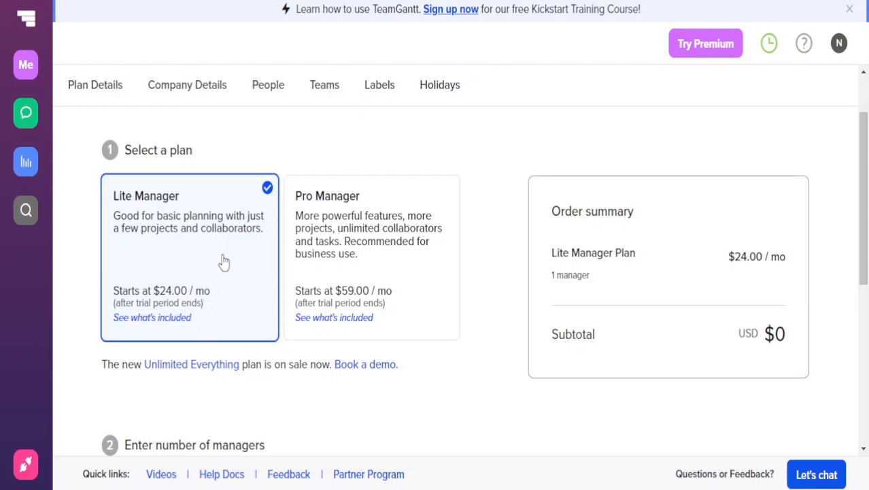
pyautogui.scroll(-3, 517, 234)
pyautogui.scroll(4, 506, 240)
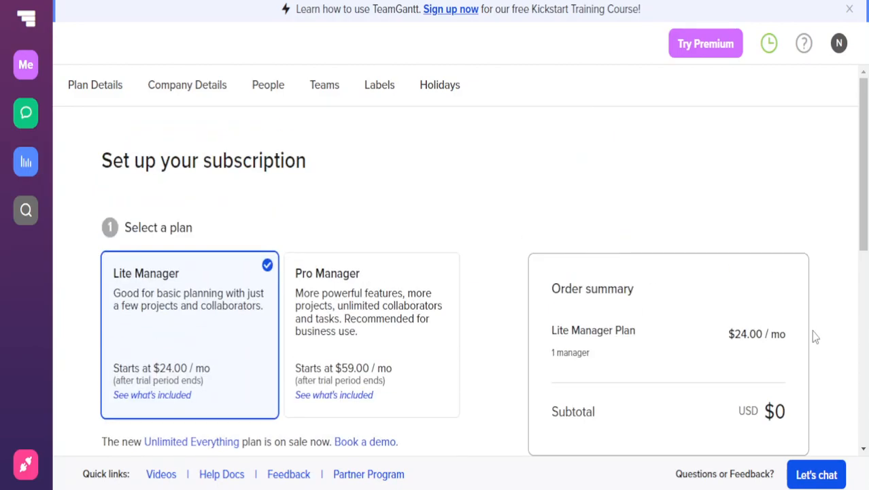
pyautogui.scroll(-3, 587, 362)
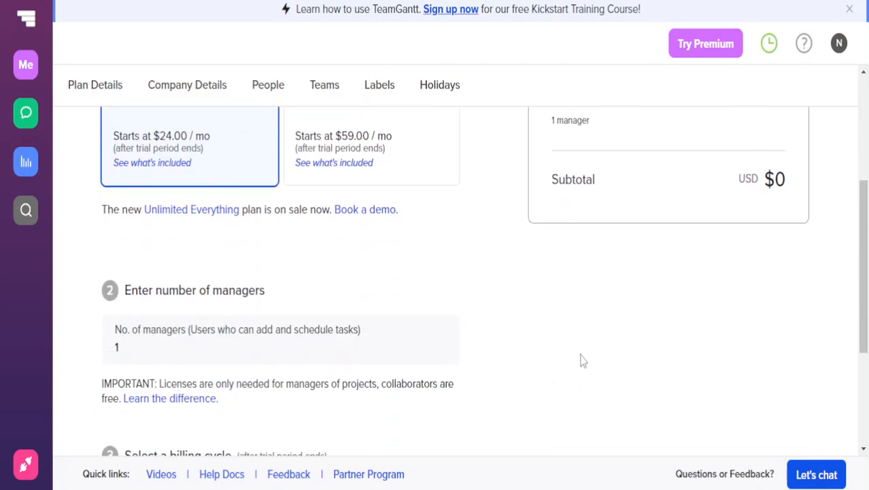
# Step: Set the number of managers to 20 and check the Lite Manager plan's monthly price and billing cycle options
pyautogui.click(343, 364)
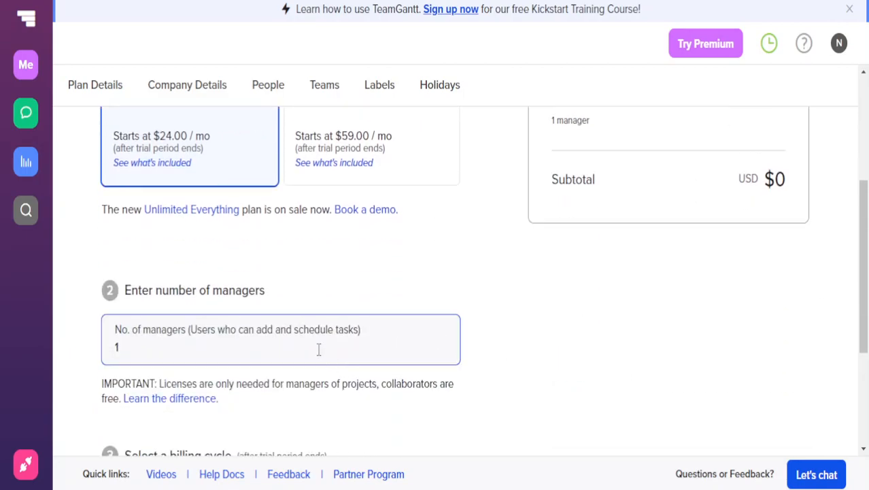
pyautogui.press('BackSpace')
pyautogui.scroll(3, 246, 338)
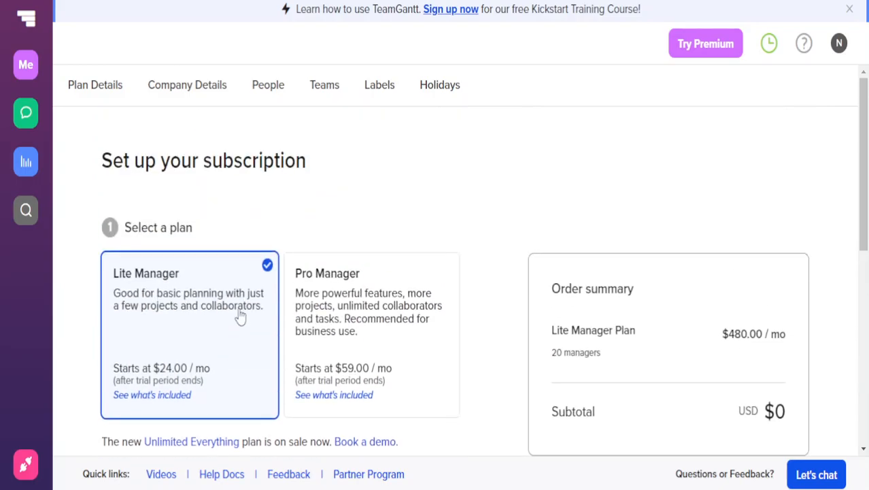
pyautogui.moveTo(729, 333); pyautogui.dragTo(773, 340)
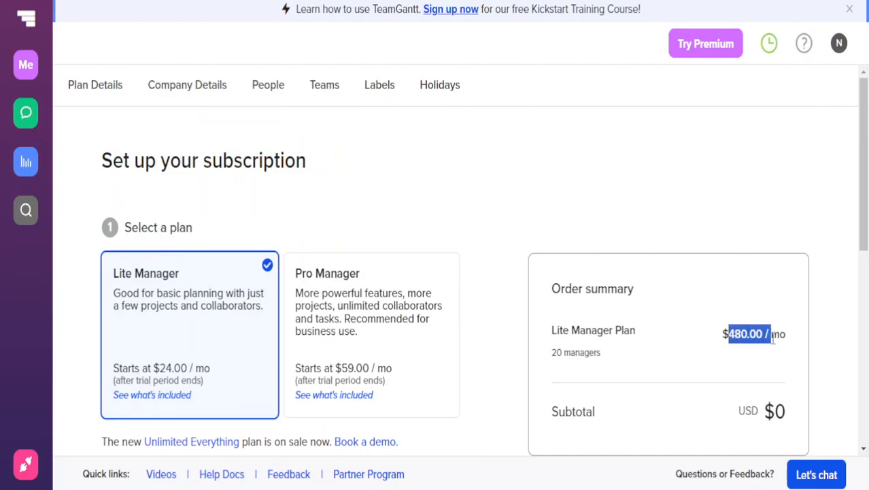
pyautogui.click(746, 318)
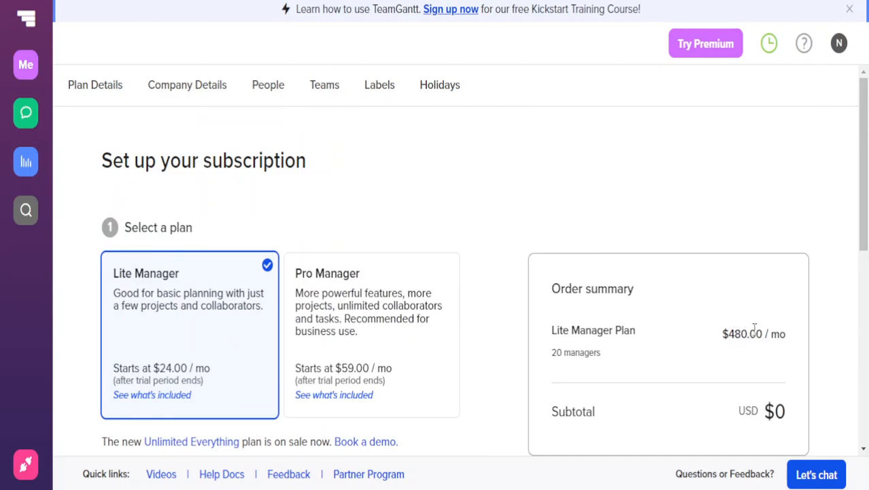
pyautogui.scroll(-5, 283, 296)
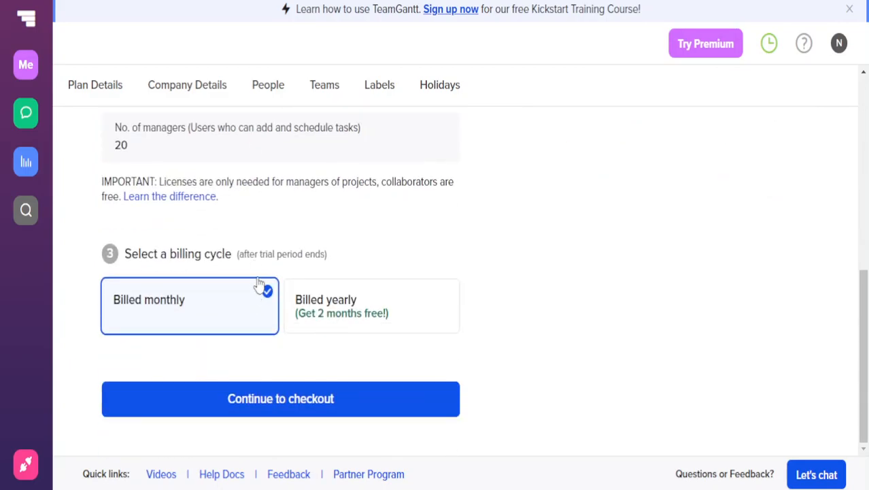
# Step: Clear the number of managers in the subscription setup
pyautogui.scroll(3, 259, 294)
pyautogui.click(211, 376)
pyautogui.hotkey('ctrl', 'a')
pyautogui.moveTo(2, 323)
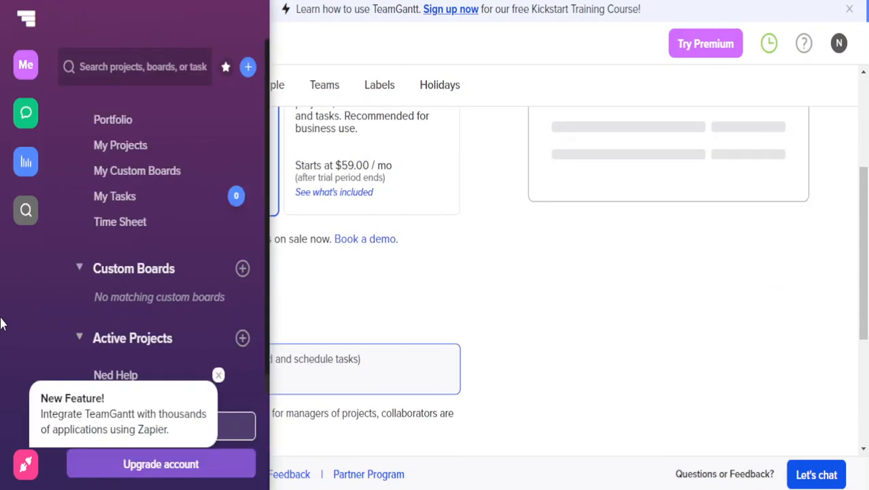
pyautogui.scroll(2, 489, 244)
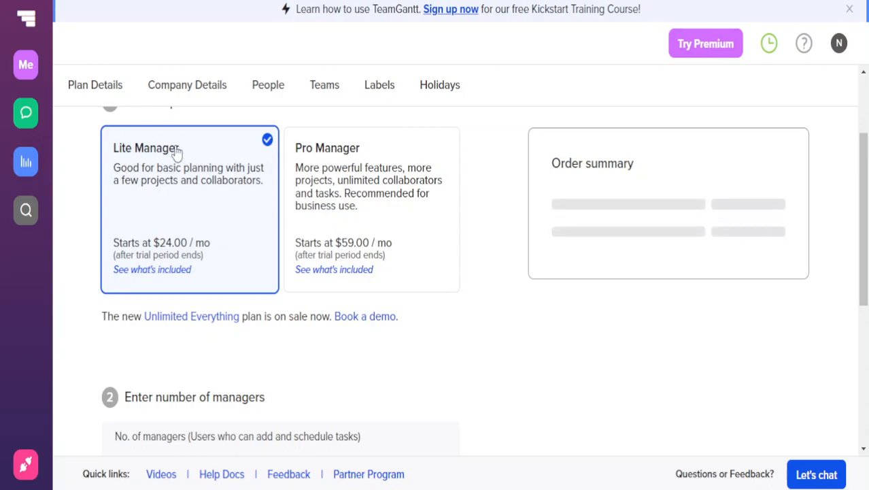
# Step: View the company details, and review the plan details with current plan, usage overview and invoice history
pyautogui.click(190, 88)
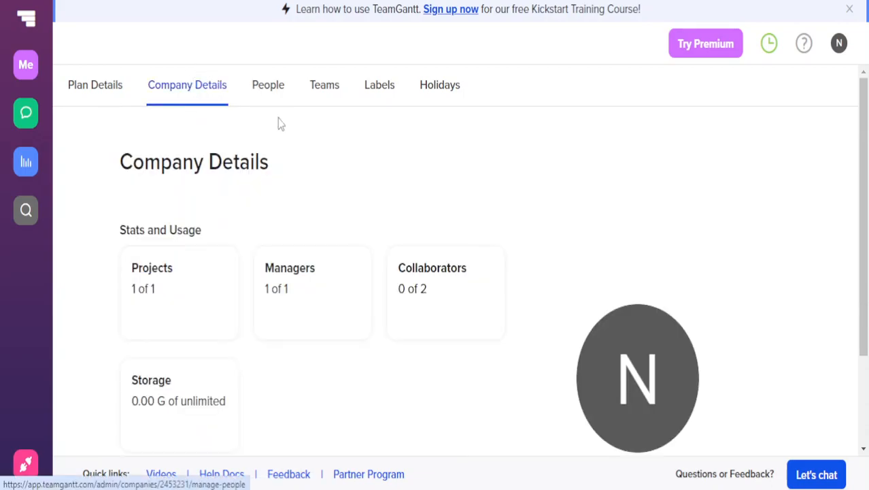
pyautogui.click(120, 102)
pyautogui.scroll(-1, 479, 239)
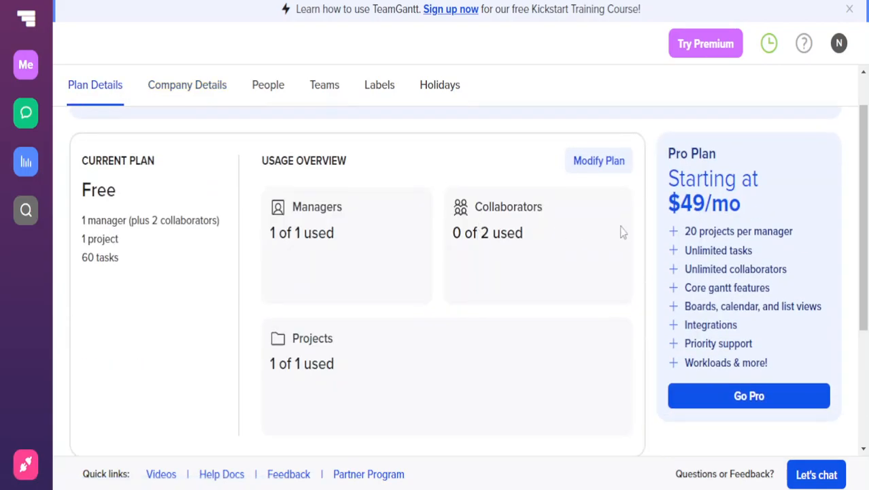
pyautogui.scroll(-3, 467, 258)
pyautogui.scroll(4, 470, 262)
pyautogui.scroll(-4, 473, 270)
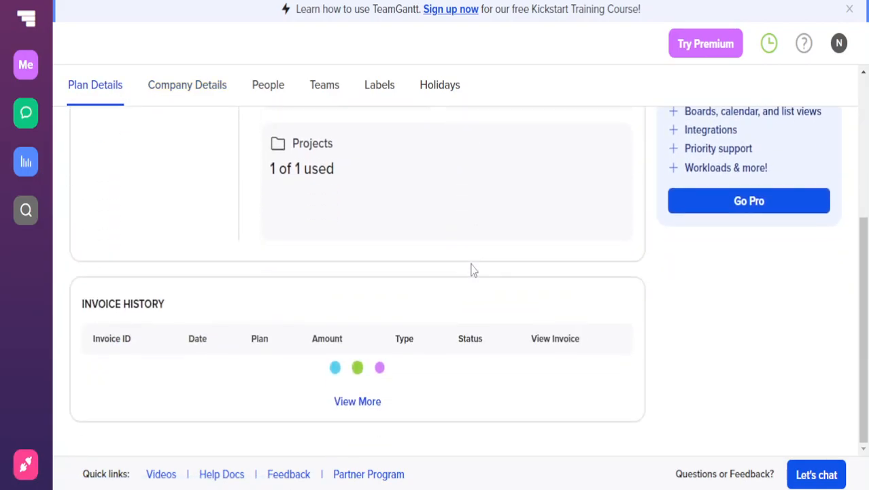
# Step: View the personal task overview, open the discussions section, and close the premium offer
pyautogui.click(27, 65)
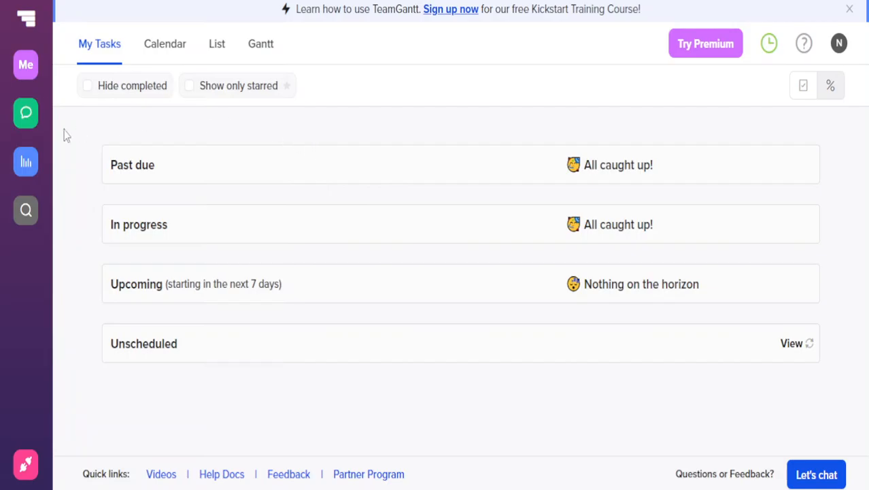
pyautogui.click(34, 114)
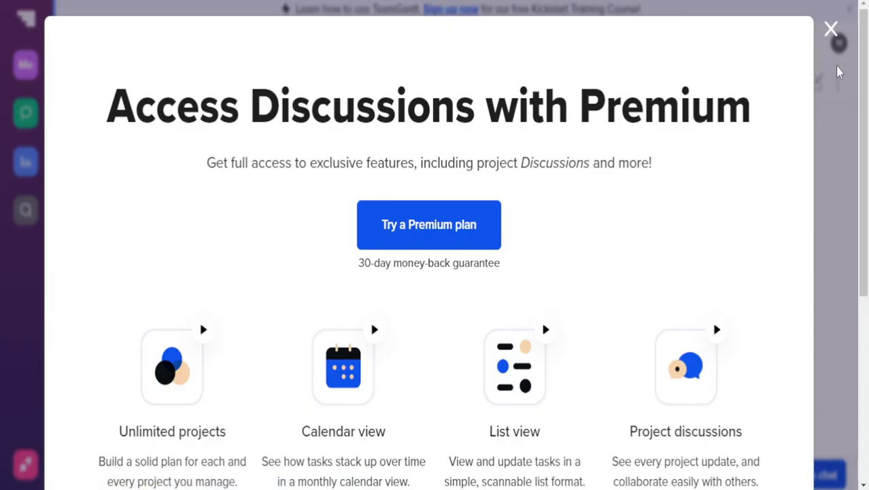
pyautogui.click(831, 34)
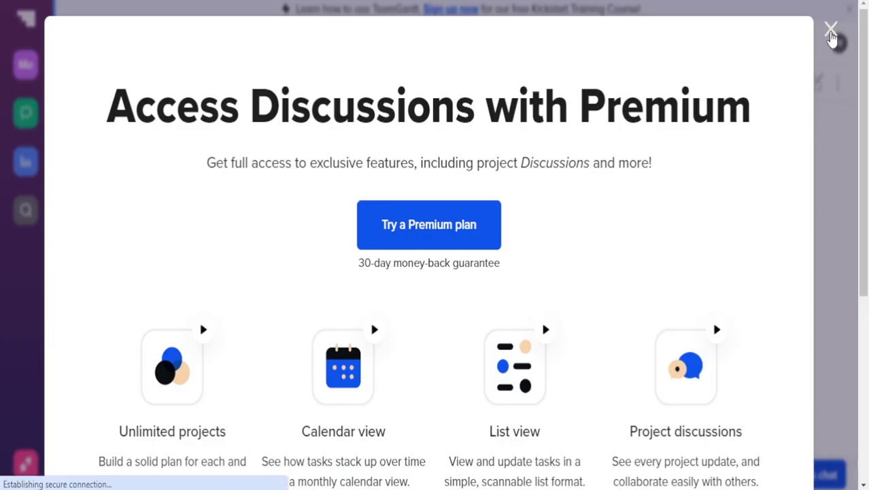